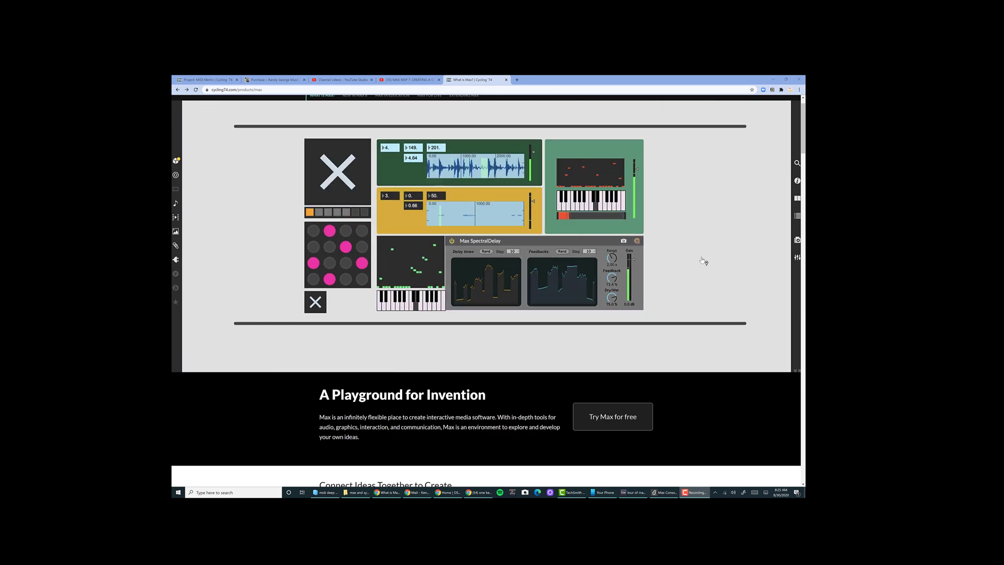
Step: Switch to Ableton Live, maximize the "tour of max out of ableton" set and select the Alto Flute track
left_click(773, 80)
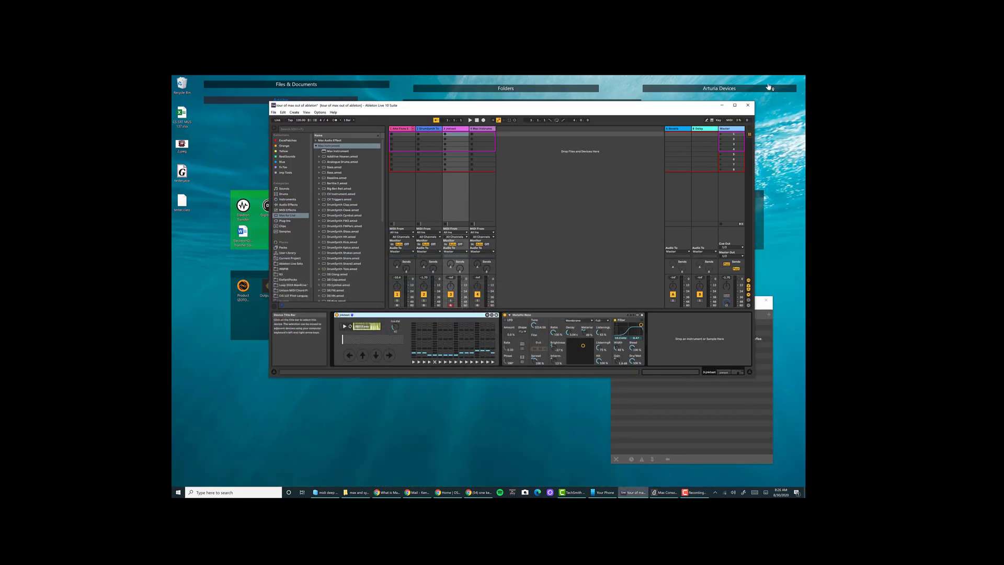
left_click(735, 105)
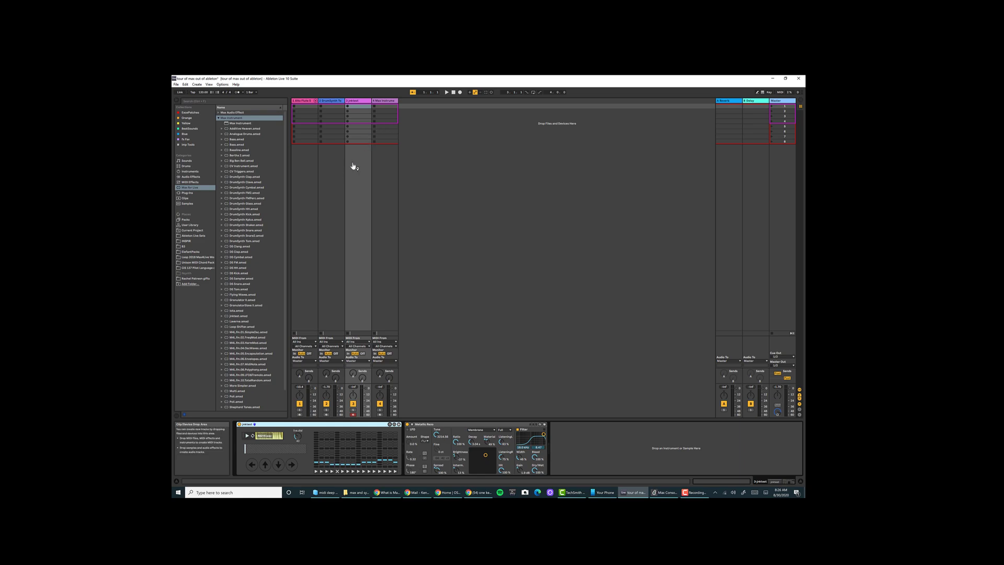
left_click(305, 102)
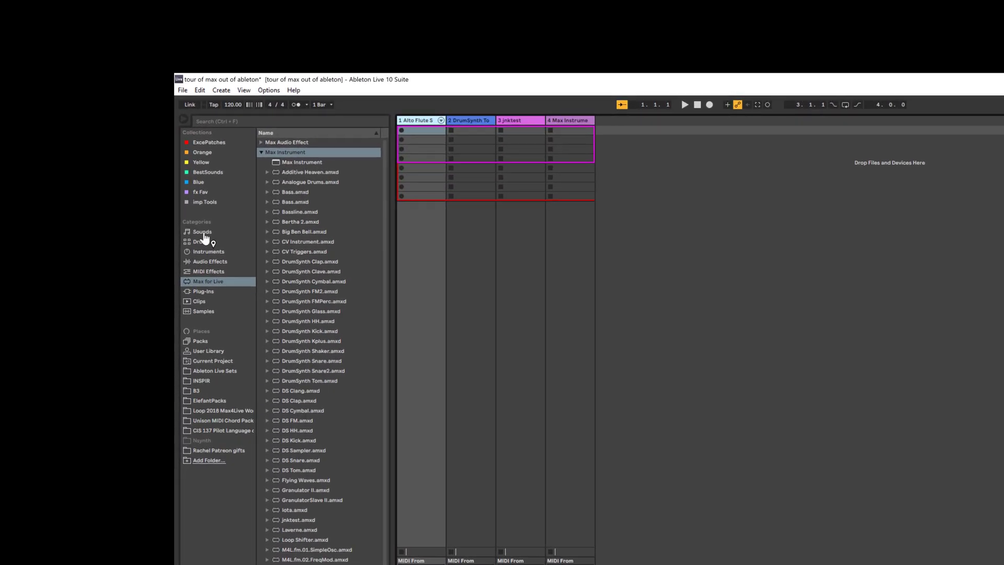
Step: Browse the Sounds category, including its orchestral presets, and return to the Max for Live instruments
left_click(203, 232)
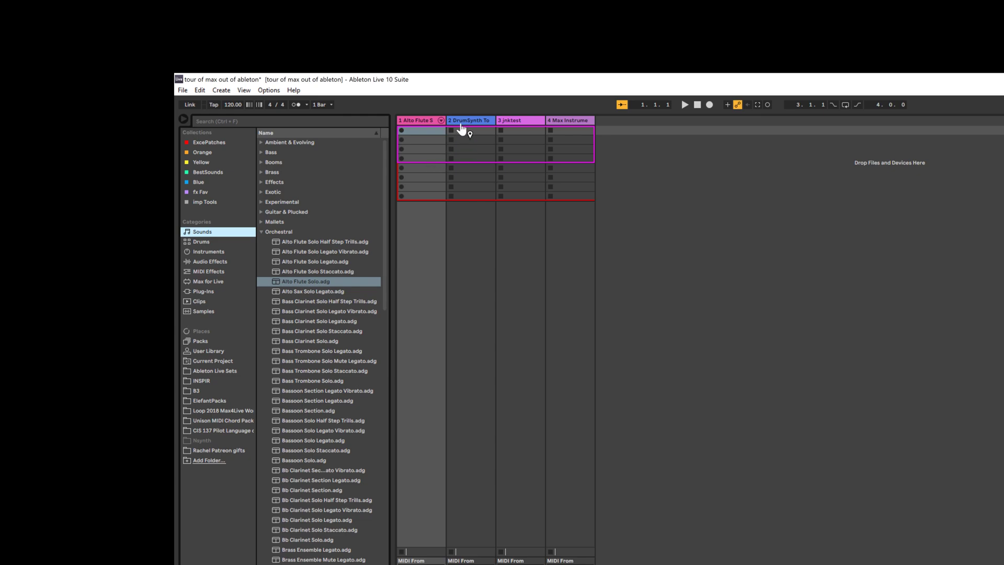
left_click(200, 284)
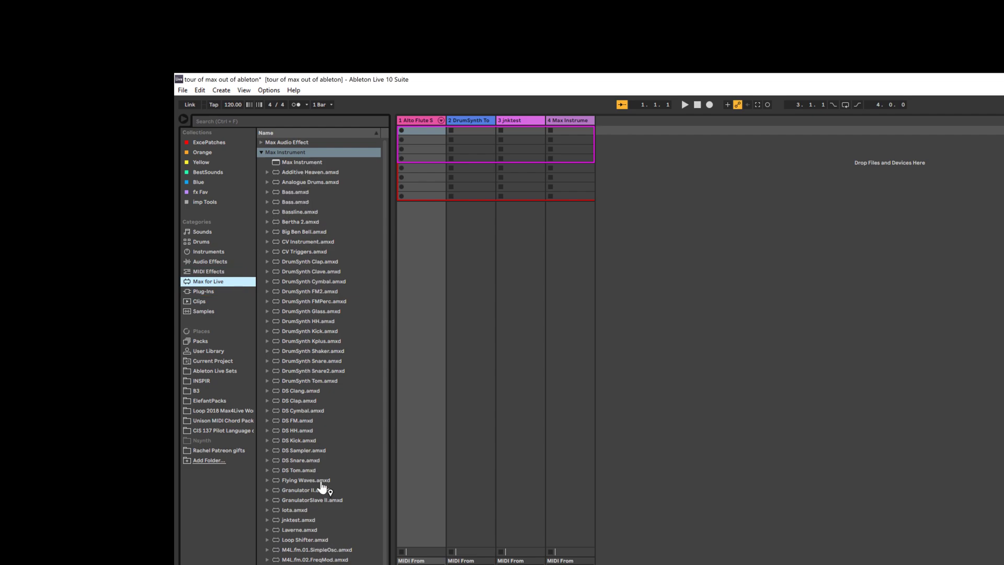
Step: Select the DrumSynth Tom track and try out the controls of its device
left_click(468, 121)
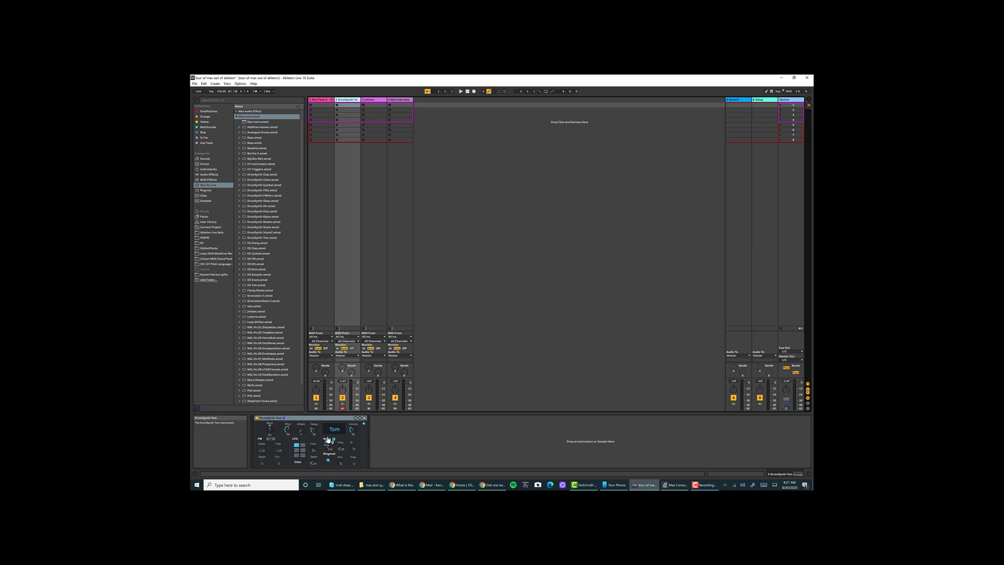
left_click_drag(328, 442, 329, 440)
left_click_drag(328, 440, 327, 441)
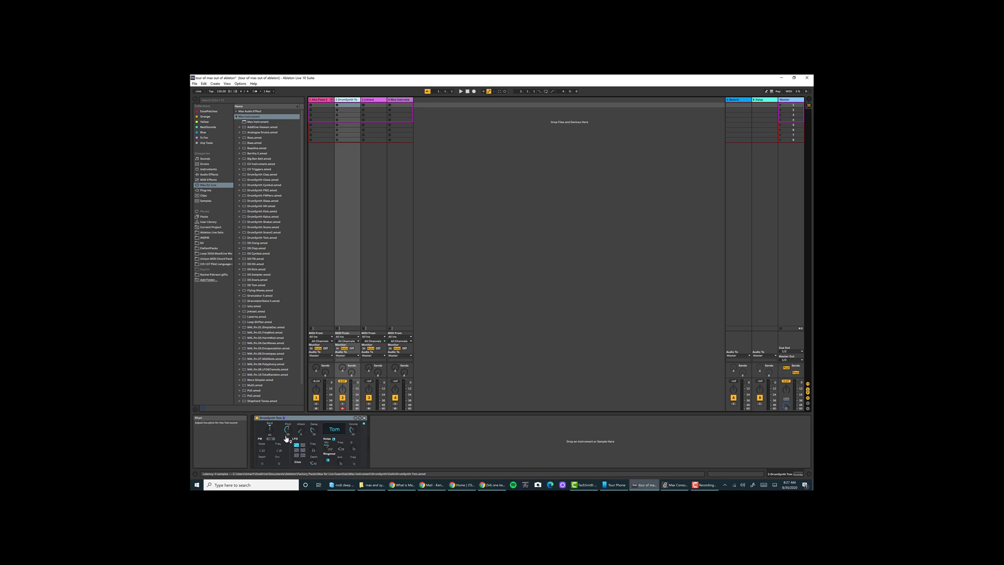
Step: Open the DrumSynth Tom device in the Max editor, examine its patching view, and close the editor
left_click(356, 418)
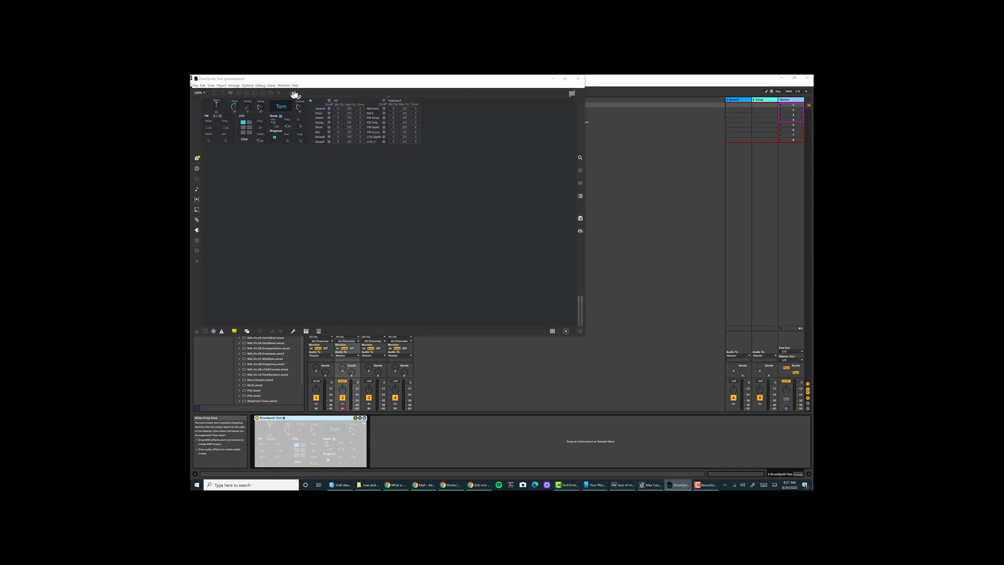
left_click_drag(303, 83, 438, 169)
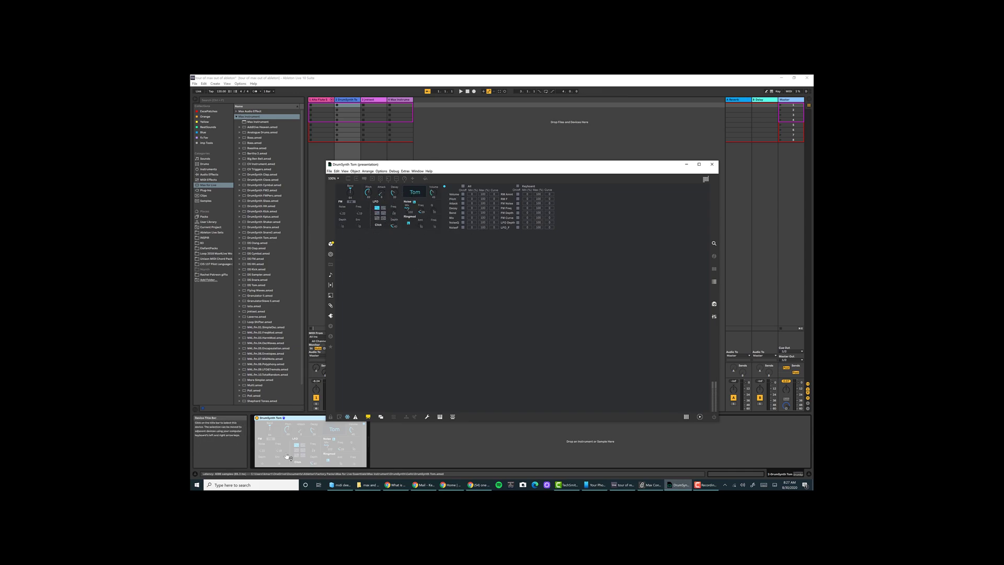
left_click(368, 417)
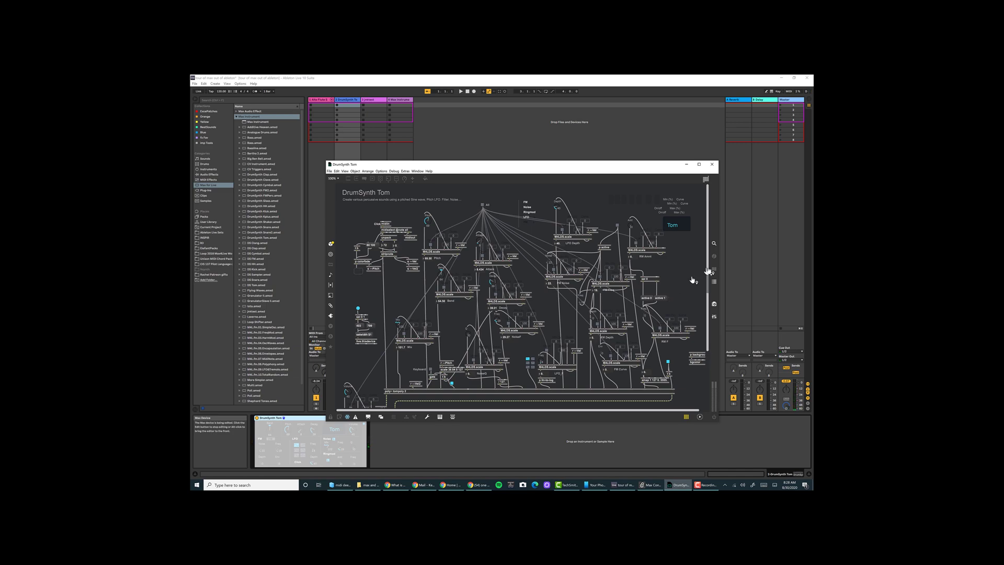
left_click(712, 166)
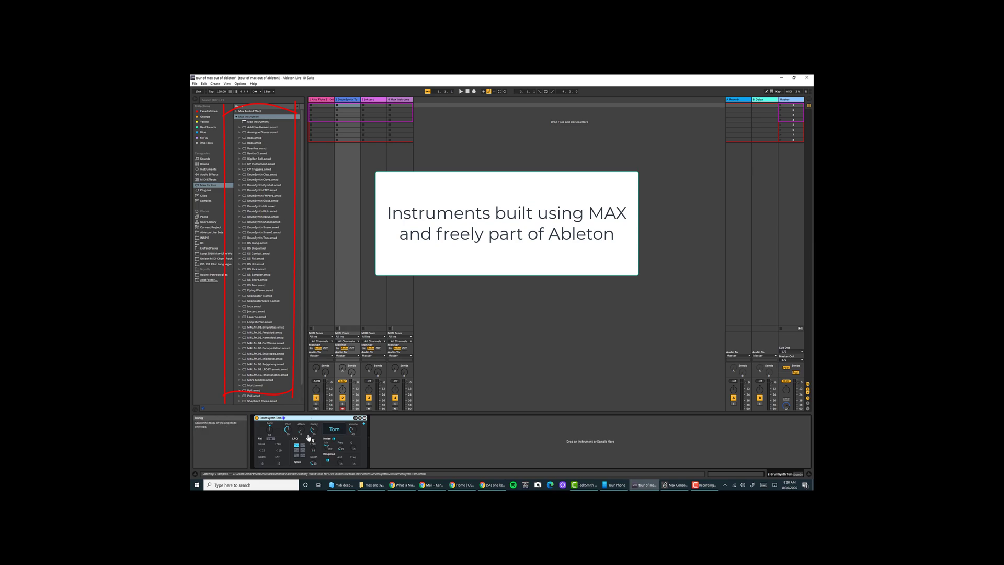
Step: On the jnktest track, play the 59215.wav sample and try a short waveform selection before reselecting the whole waveform
left_click(369, 104)
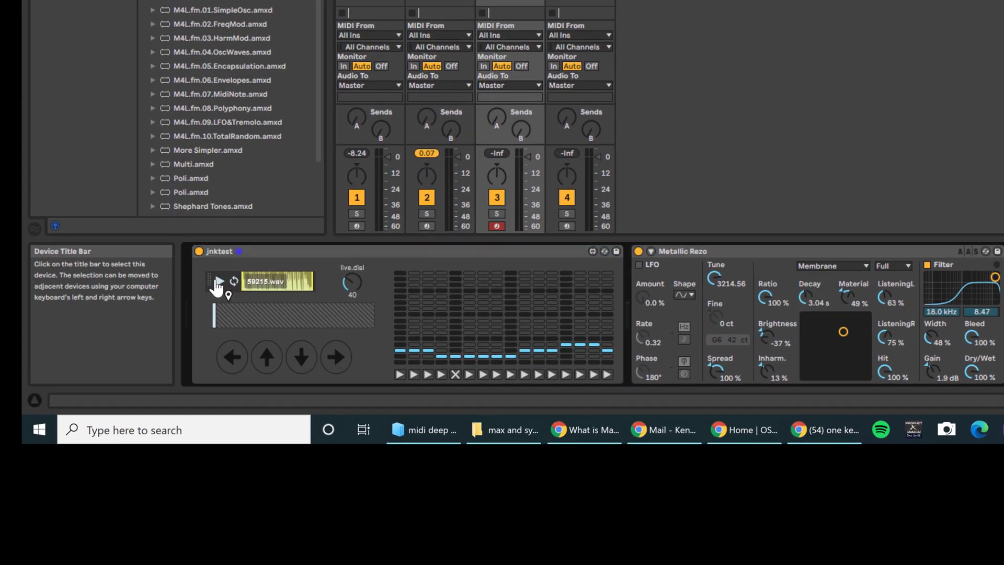
left_click(220, 282)
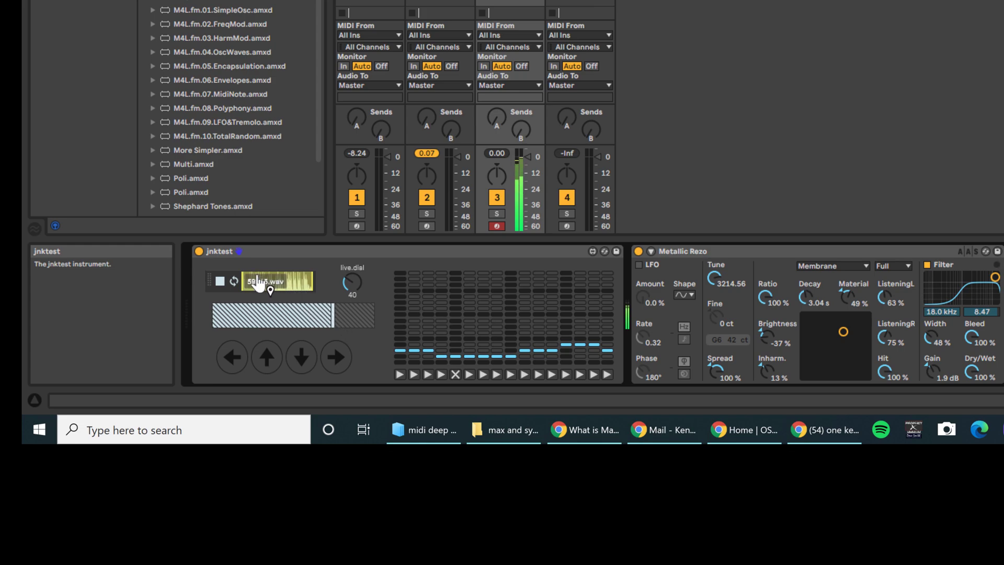
left_click_drag(289, 289, 305, 292)
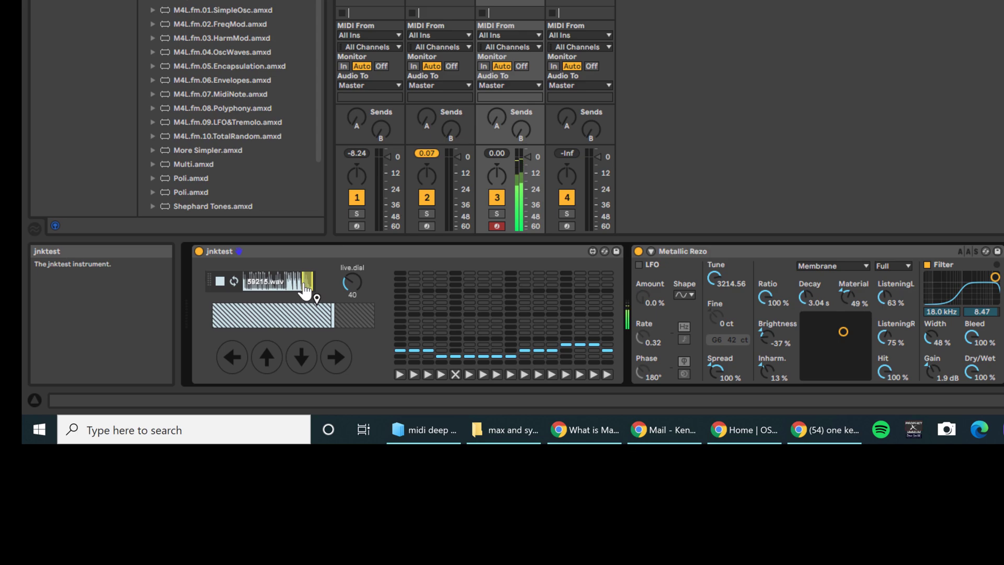
left_click_drag(305, 290, 242, 291)
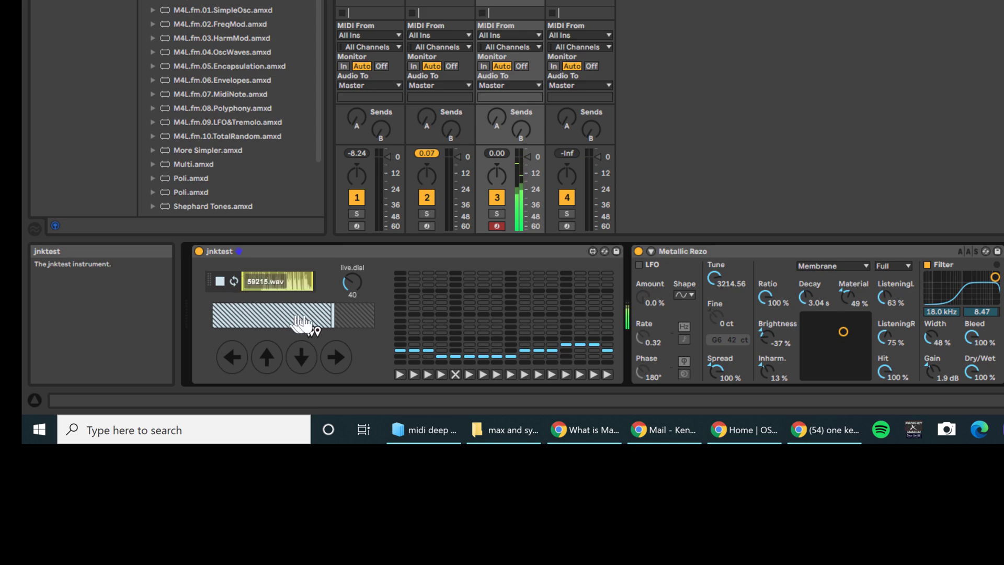
Step: Adjust the jnktest device's slider and draw a varied step pattern across its grid
mouse_move(325, 323)
left_mouse_down()
mouse_move(351, 320)
mouse_move(303, 320)
left_mouse_up()
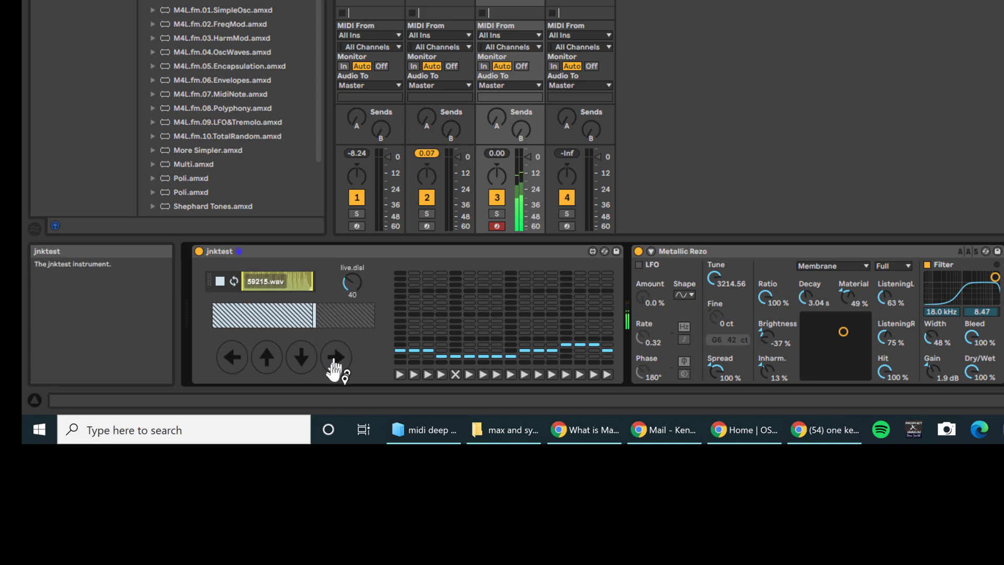
left_click(265, 358)
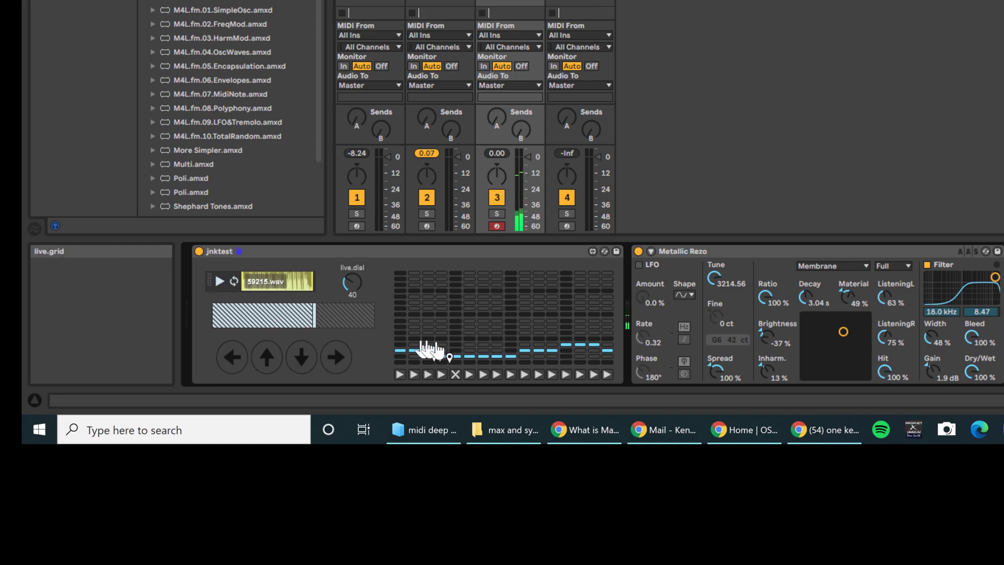
mouse_move(406, 347)
left_mouse_down()
mouse_move(427, 296)
mouse_move(477, 353)
mouse_move(520, 296)
mouse_move(551, 332)
mouse_move(602, 309)
left_mouse_up()
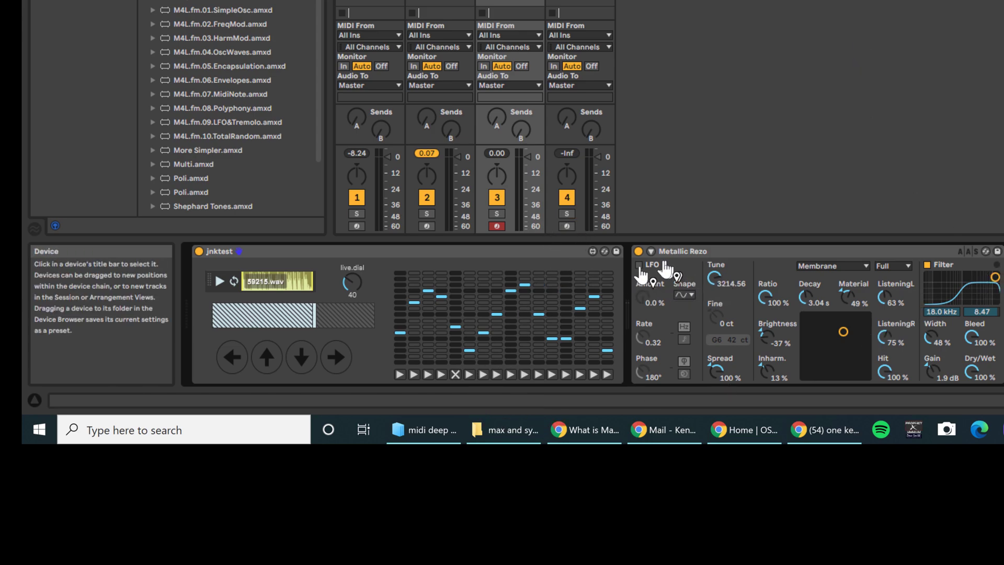
left_click_drag(321, 322, 341, 321)
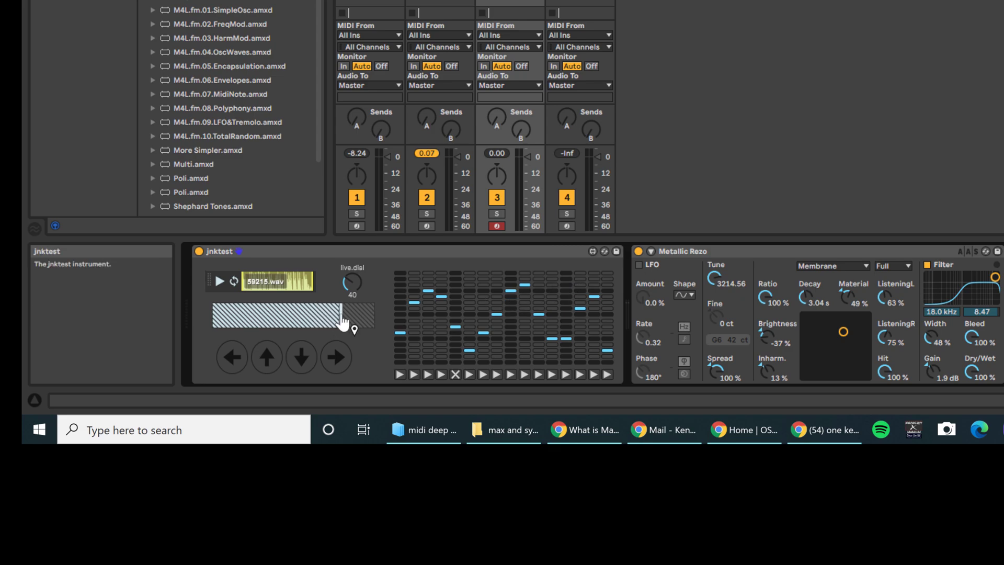
Step: Play the jnktest sample while toggling Metallic Rezo to compare the sound, leave the effect off, and stop playback
left_click(220, 283)
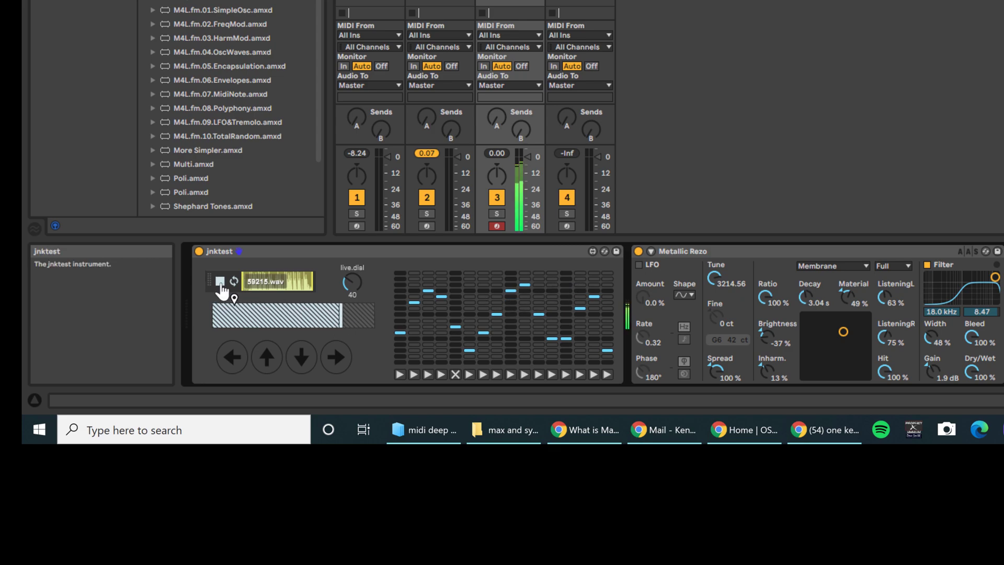
left_click(638, 251)
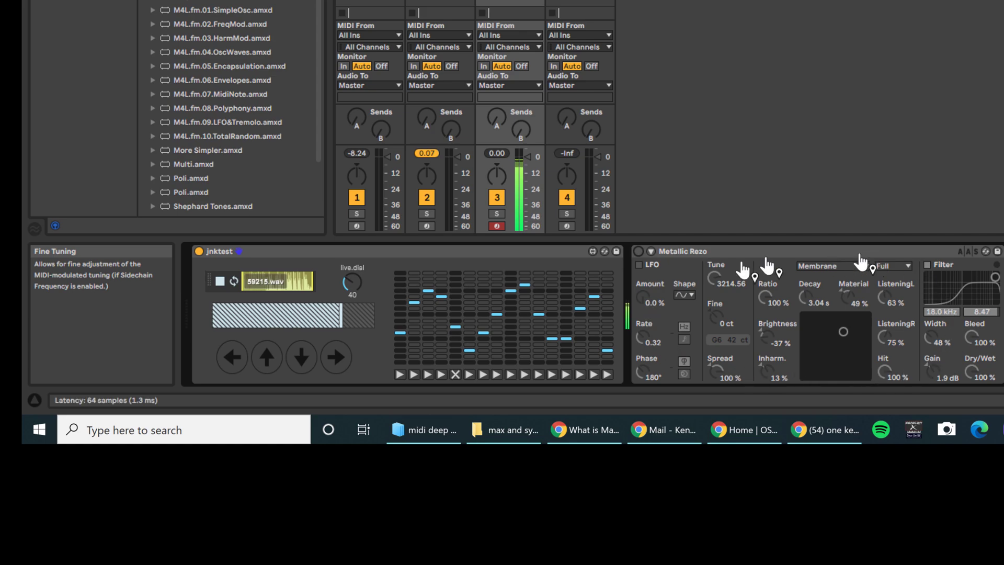
left_click(637, 252)
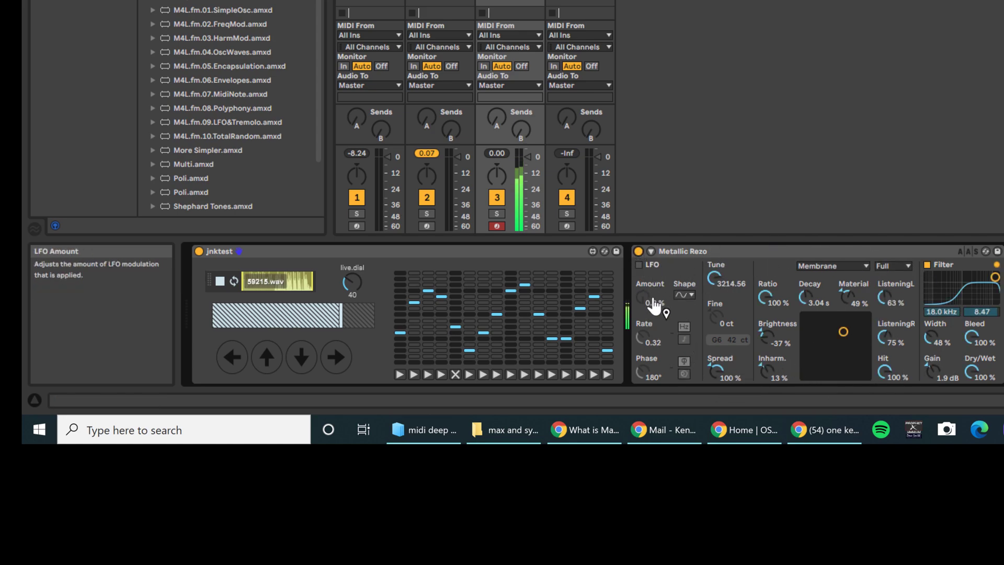
left_click(638, 252)
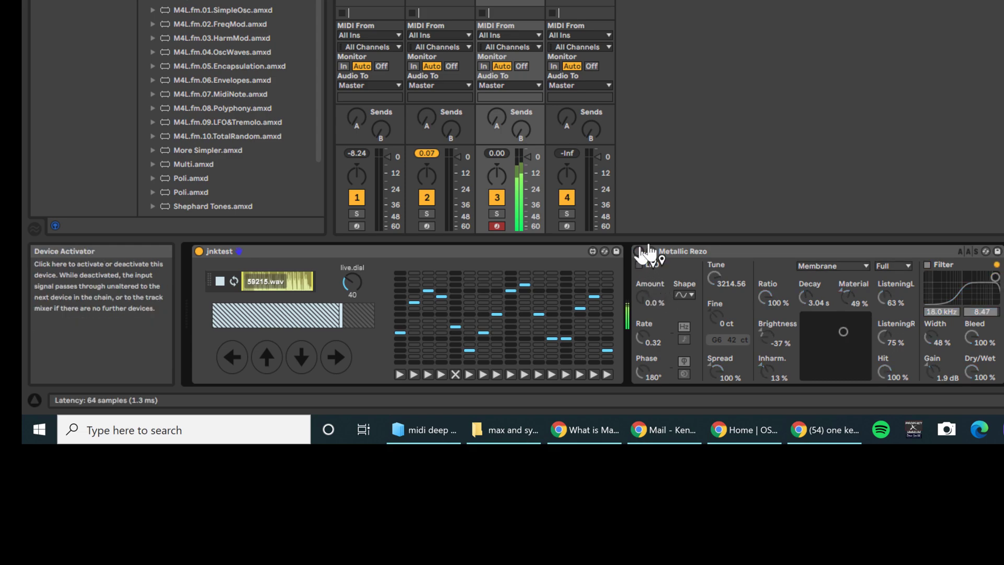
left_click(219, 285)
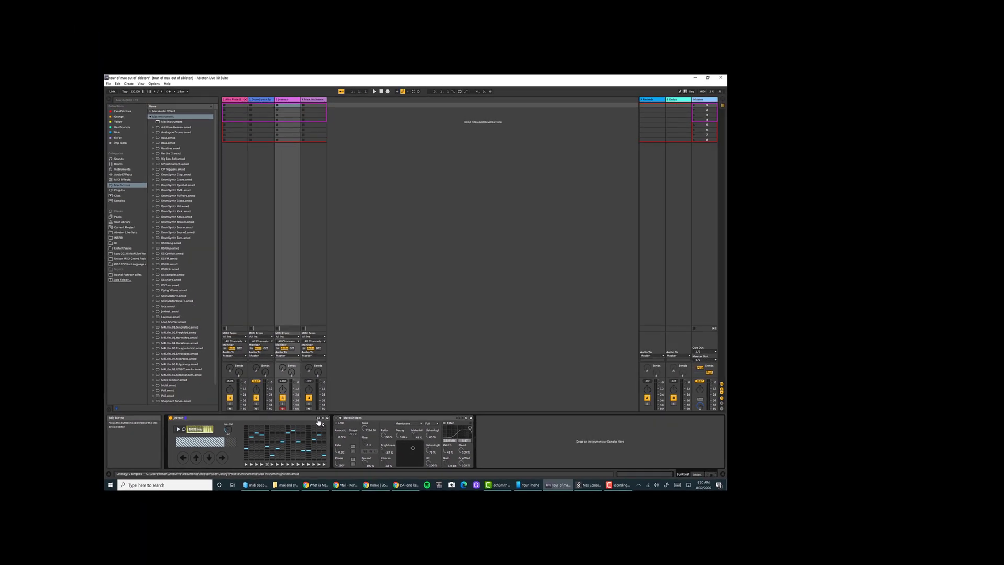
Step: Open the jnktest device in the Max editor and switch it from presentation to patching view
left_click(318, 418)
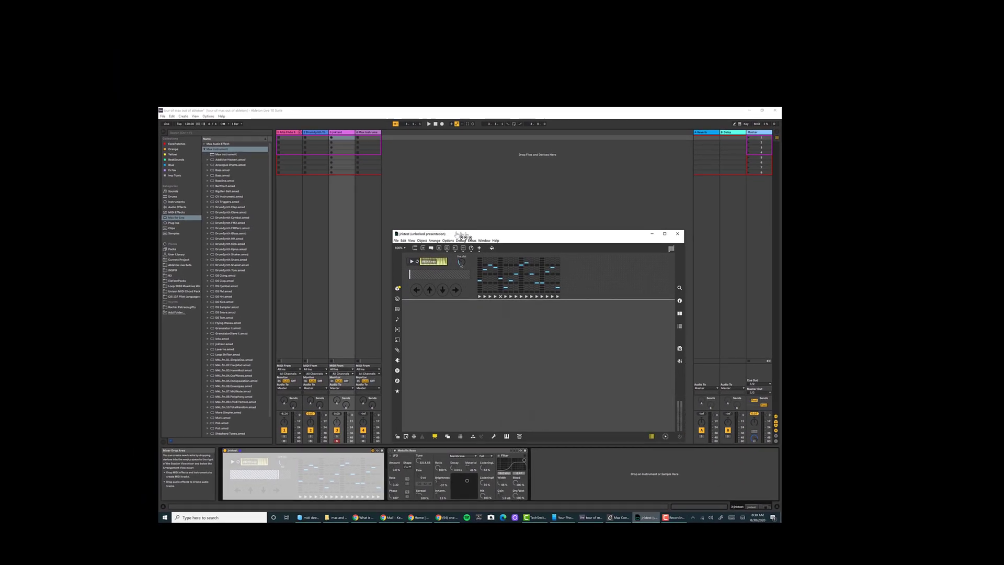
left_click_drag(432, 166, 301, 122)
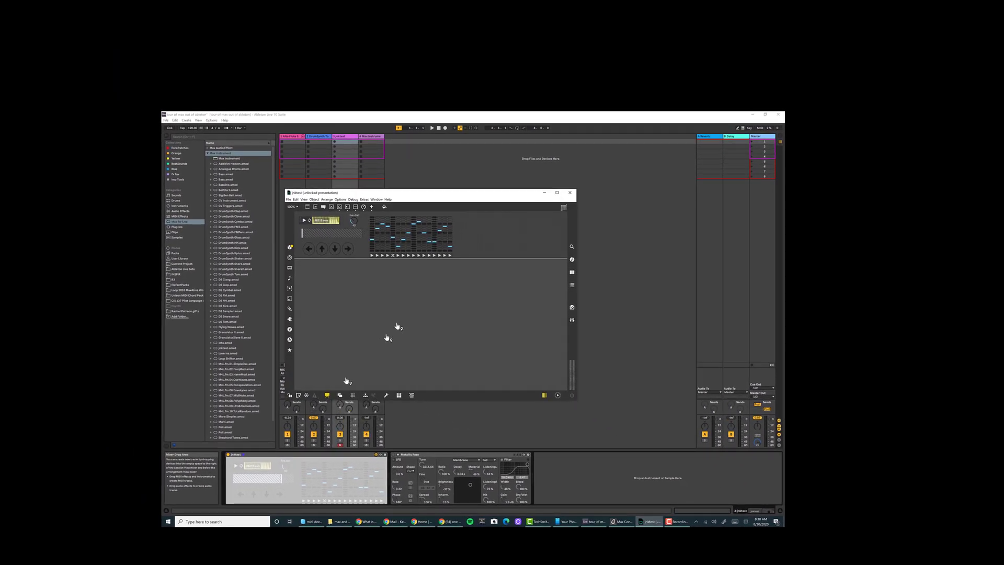
left_click(328, 395)
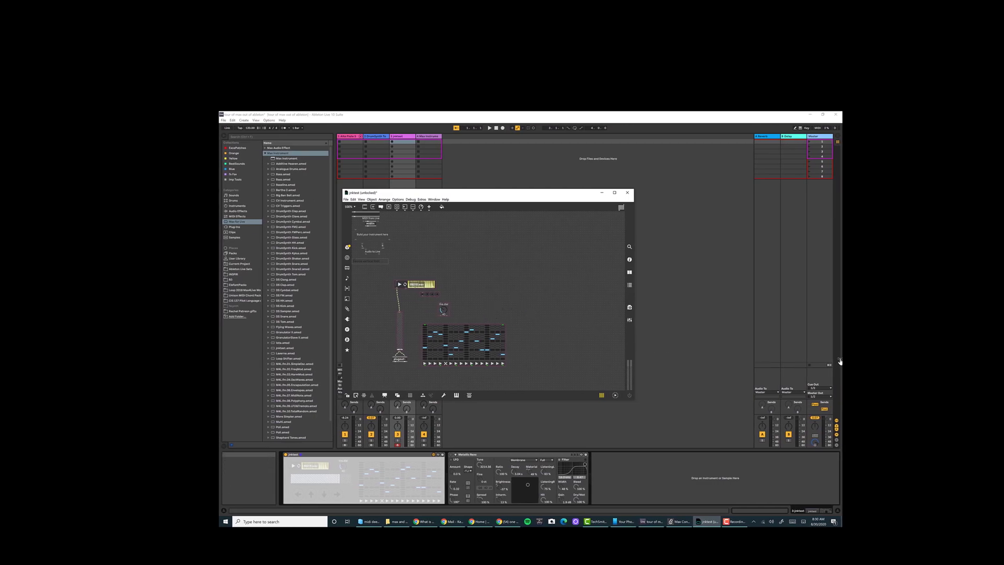
Step: Add a live.grid object to the jnktest patch, move it to an empty area, and delete it
type("nlive.grid")
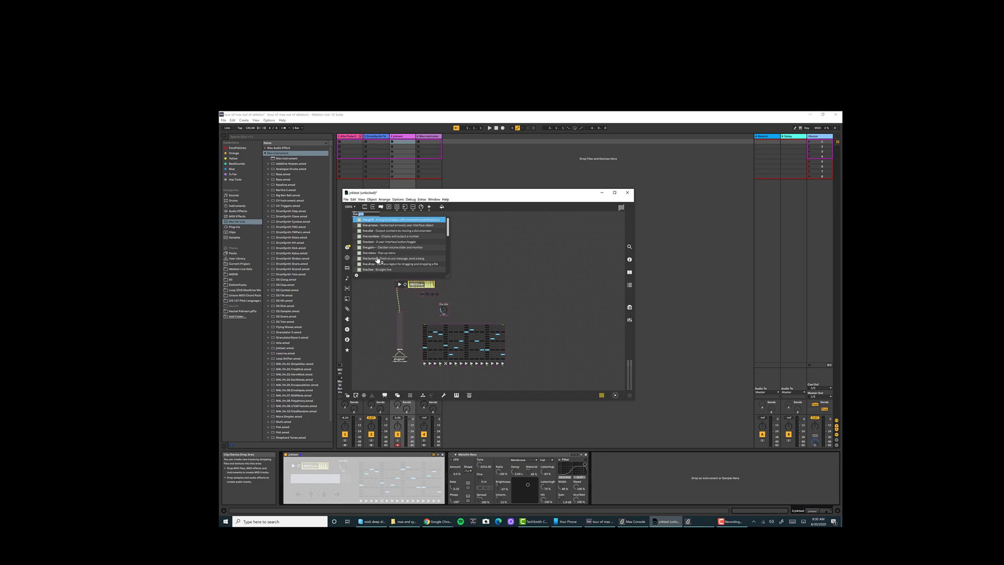
key("Return")
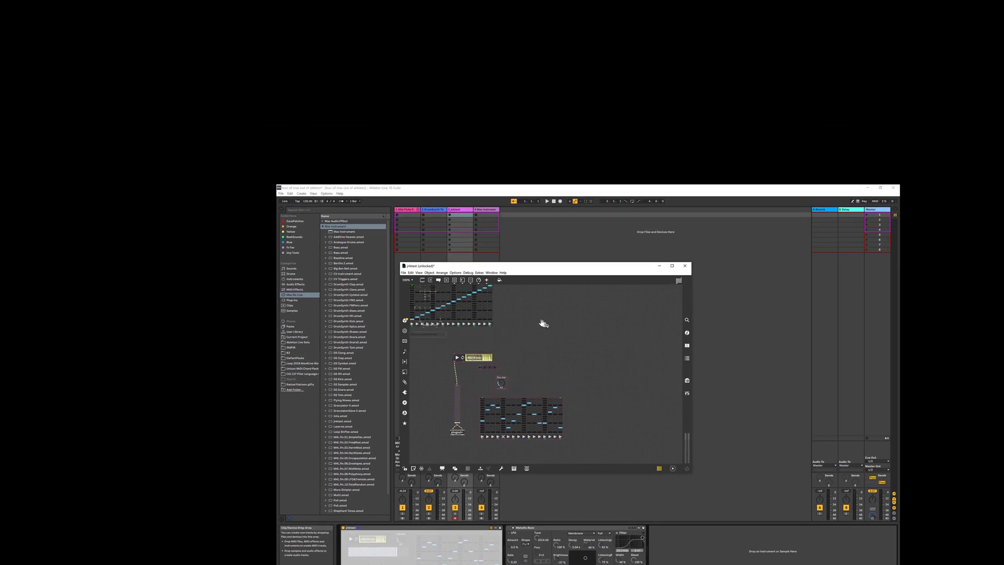
left_click_drag(476, 311, 619, 368)
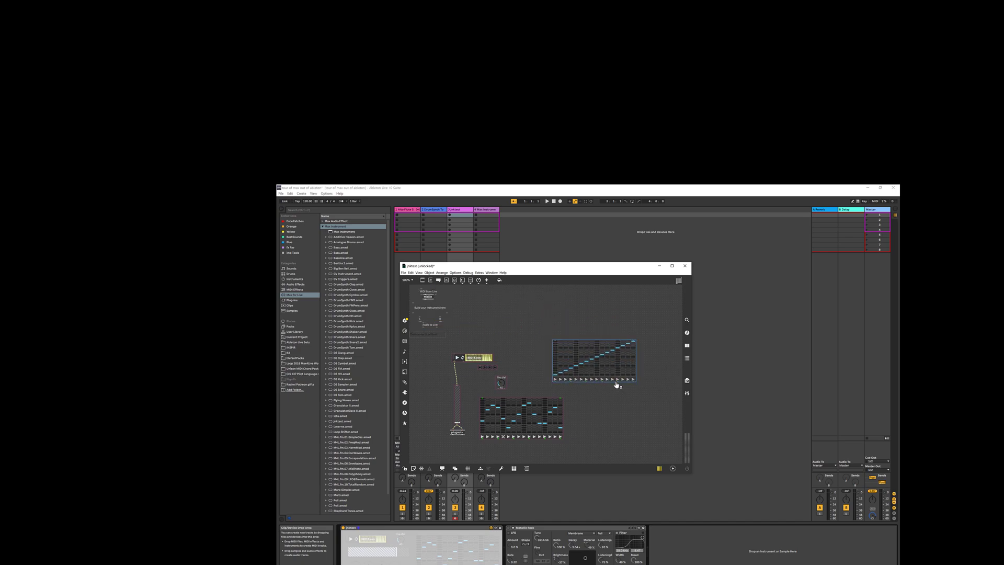
key("Delete")
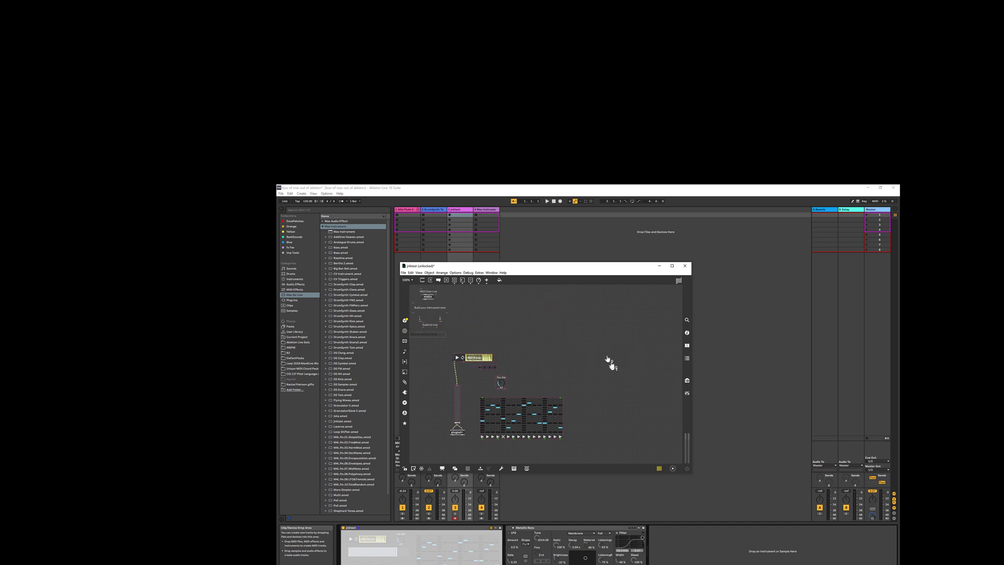
Step: Create a new blank Max patcher, position it over the Live set, and enlarge its window
left_click_drag(543, 267, 643, 292)
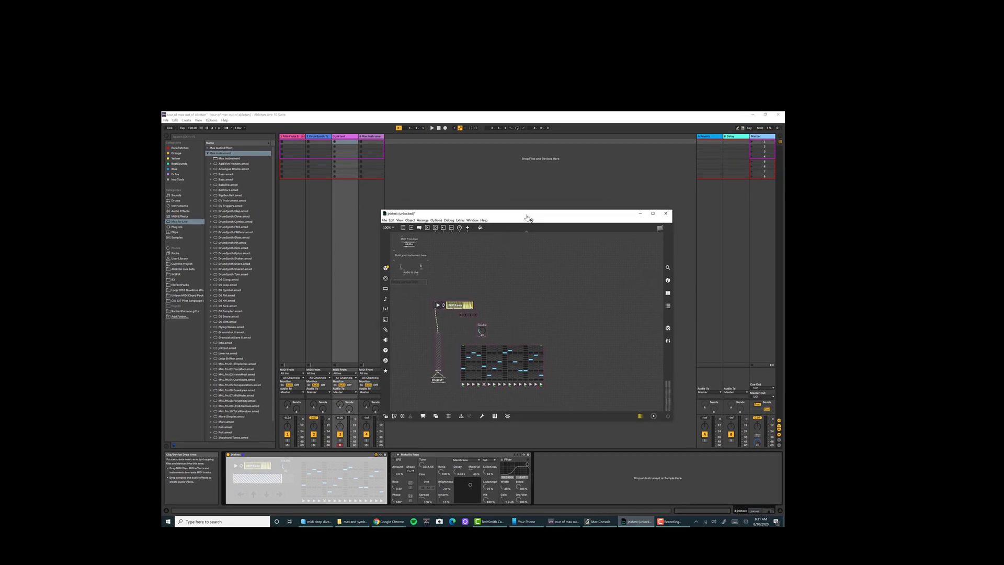
left_click(385, 221)
left_click(401, 231)
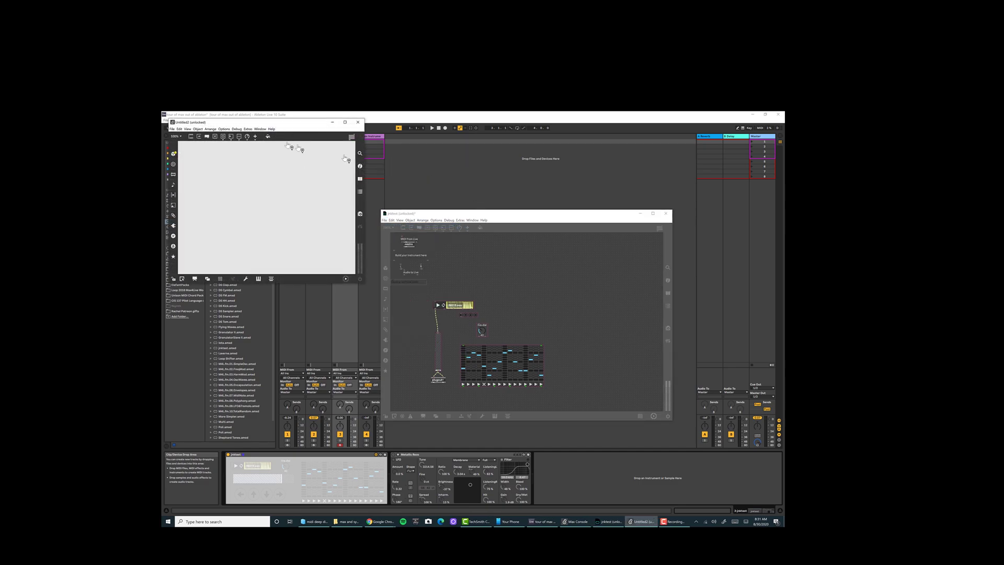
left_click_drag(264, 135, 423, 181)
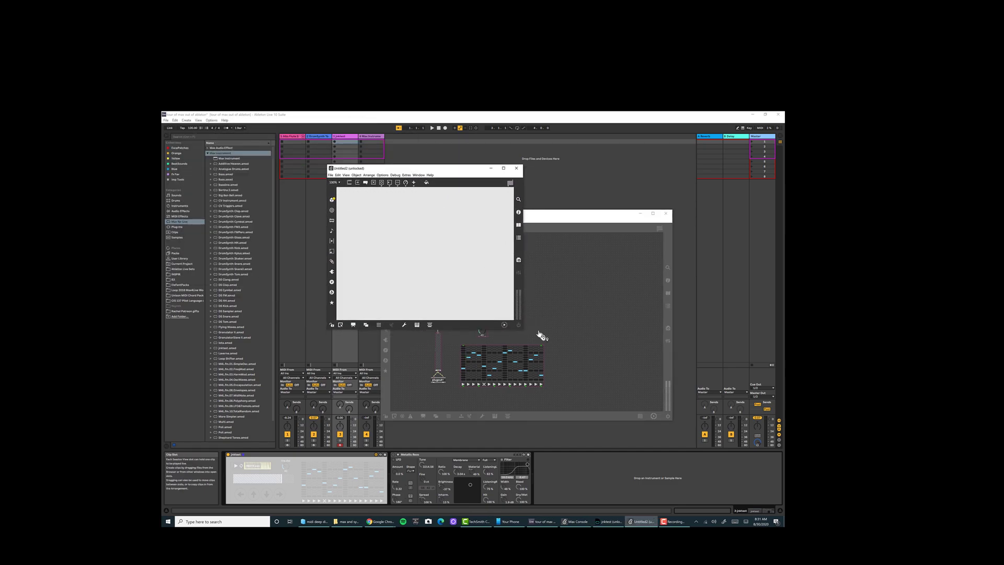
left_click_drag(524, 330, 765, 490)
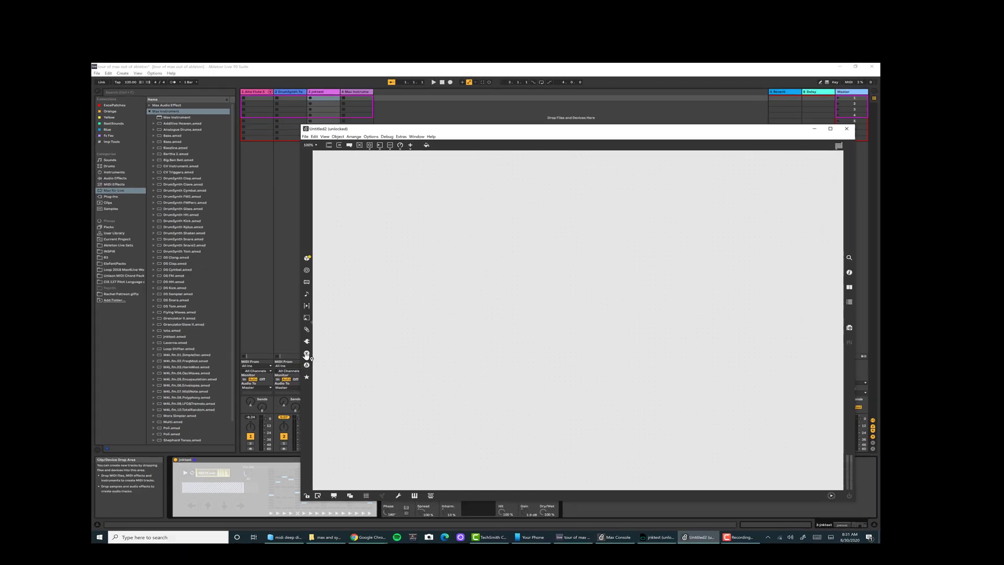
Step: Add the Vizzie PLAYR input module to the blank patcher and a RECORDR output module below it
left_click(331, 362)
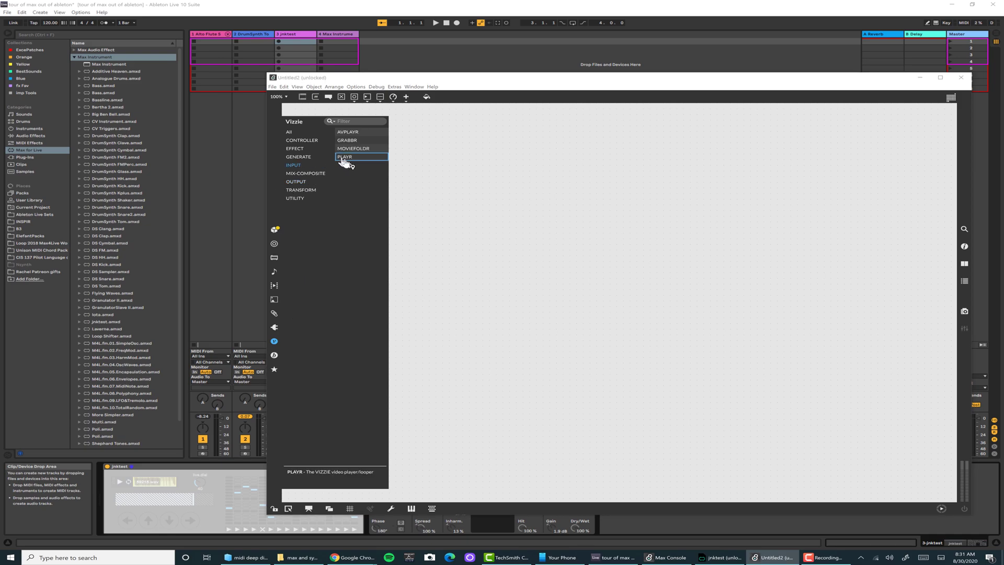
left_click_drag(346, 158, 406, 155)
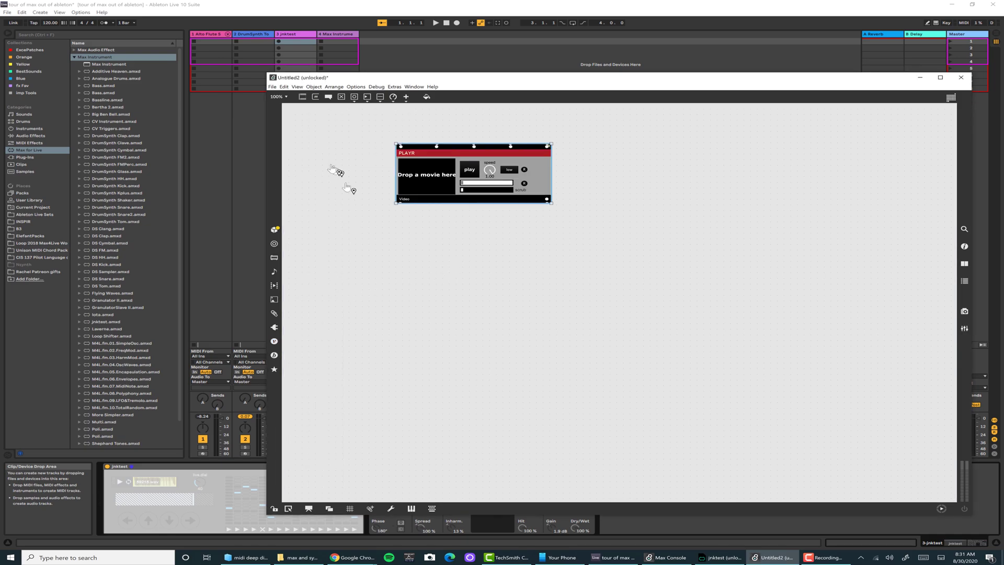
left_click(274, 341)
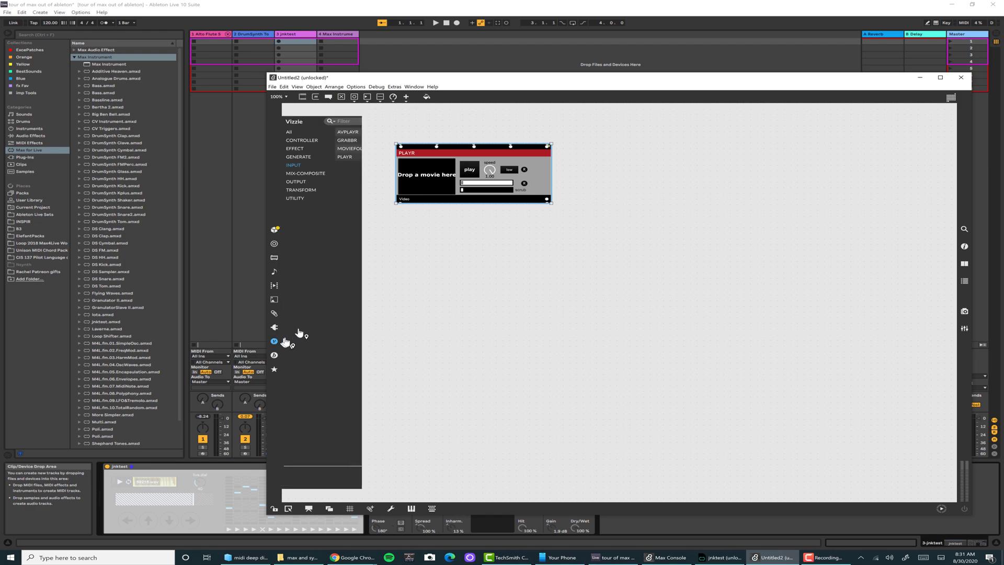
left_click(296, 182)
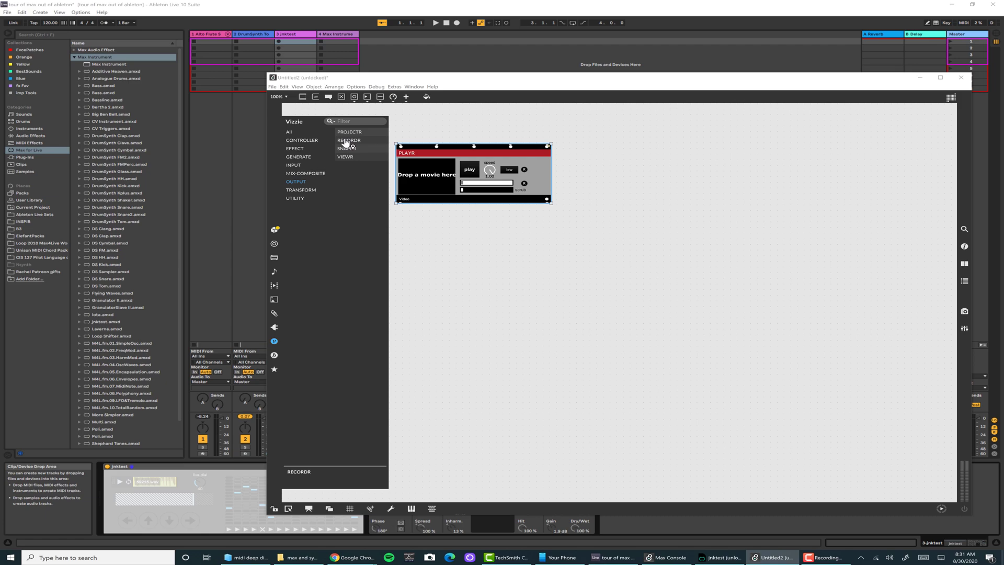
left_click_drag(345, 142, 462, 332)
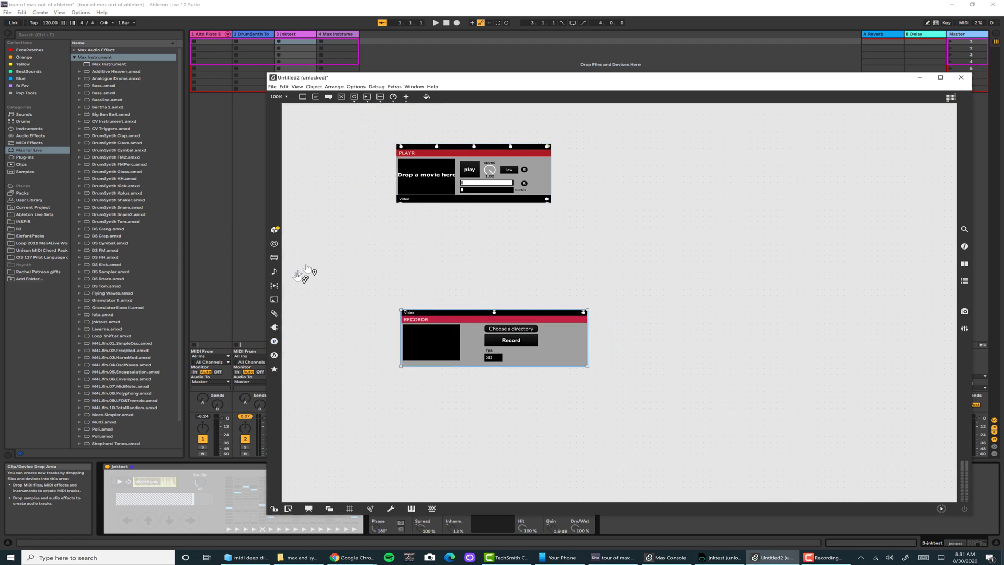
Step: Add the Vizzie EMBOSSR effect module between PLAYR and RECORDR
left_click(274, 342)
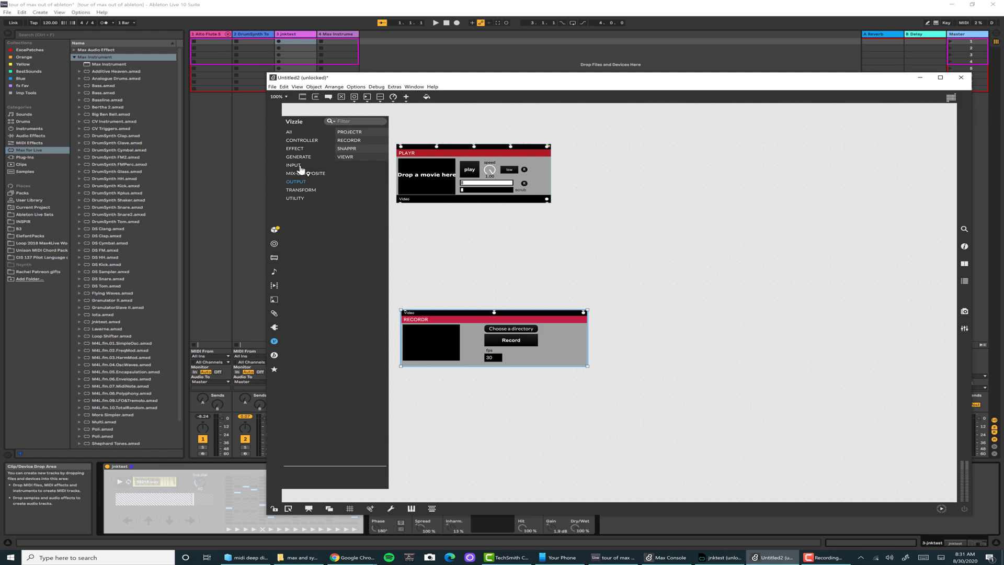
left_click(295, 149)
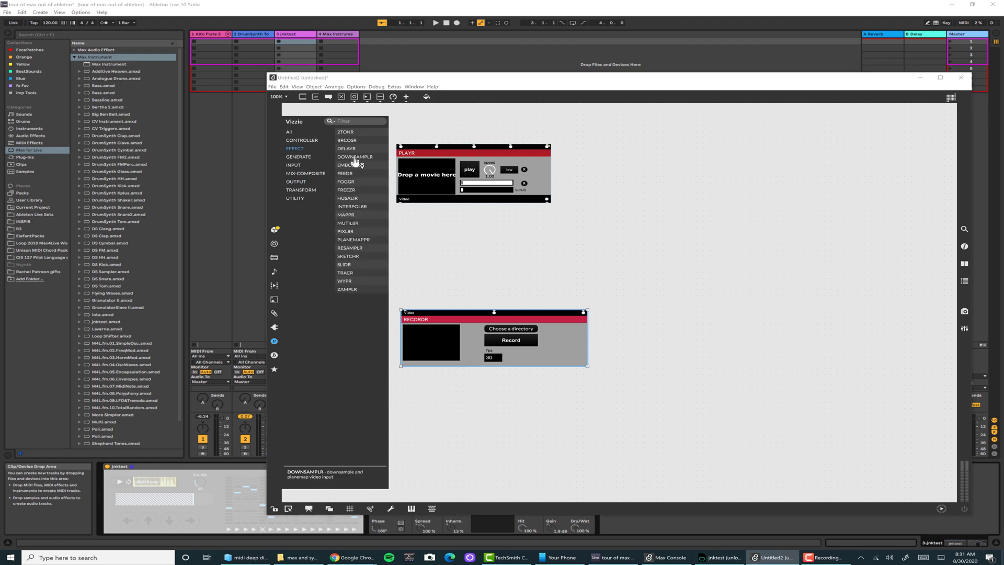
left_click_drag(351, 173, 444, 241)
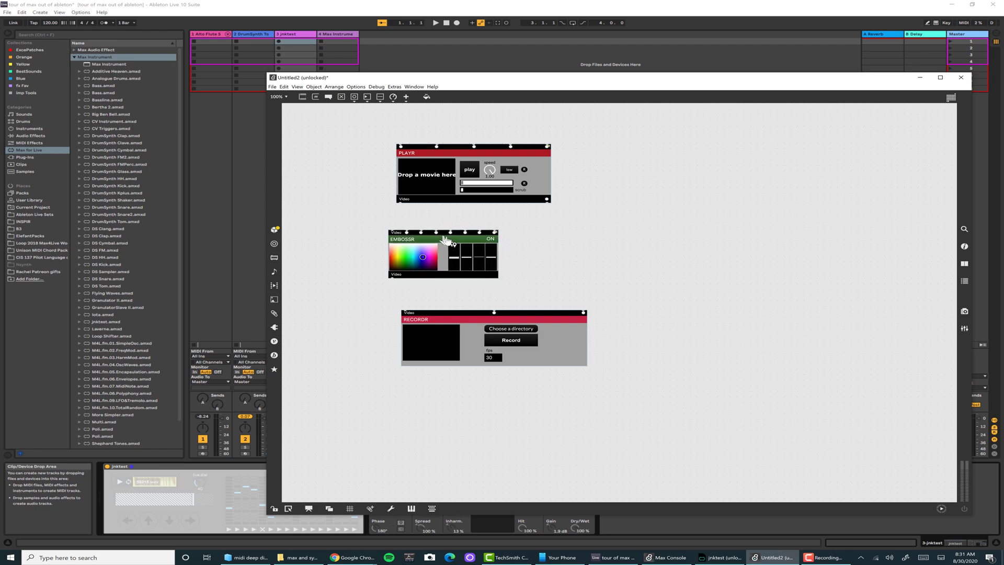
Step: Connect PLAYR's video output to EMBOSSR's video input, and EMBOSSR's video output to RECORDR
left_click(401, 207)
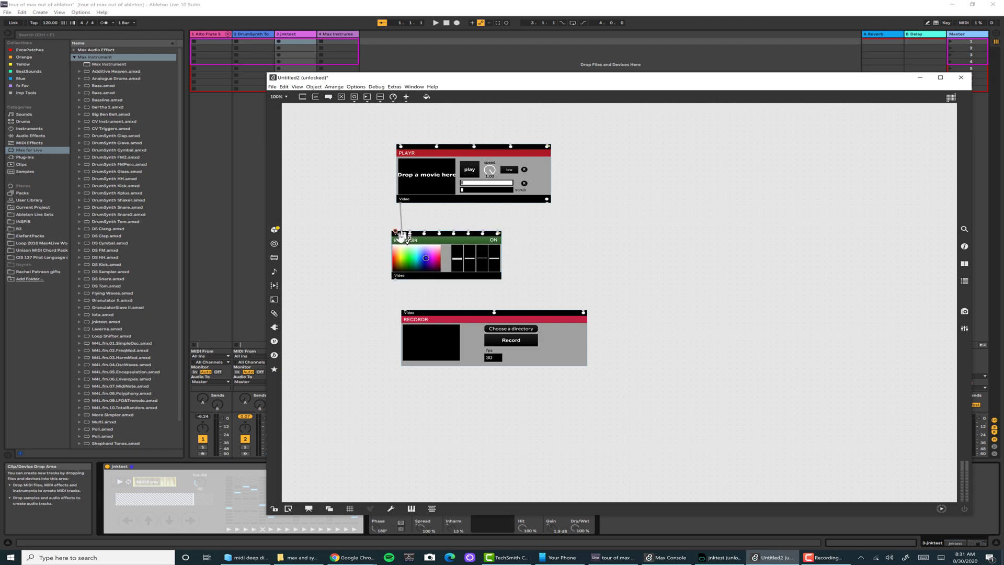
left_click_drag(403, 238, 400, 234)
left_click_drag(404, 316, 410, 321)
Step: Lock the patcher and load the background.mov clip from the video library into PLAYR
left_click(275, 509)
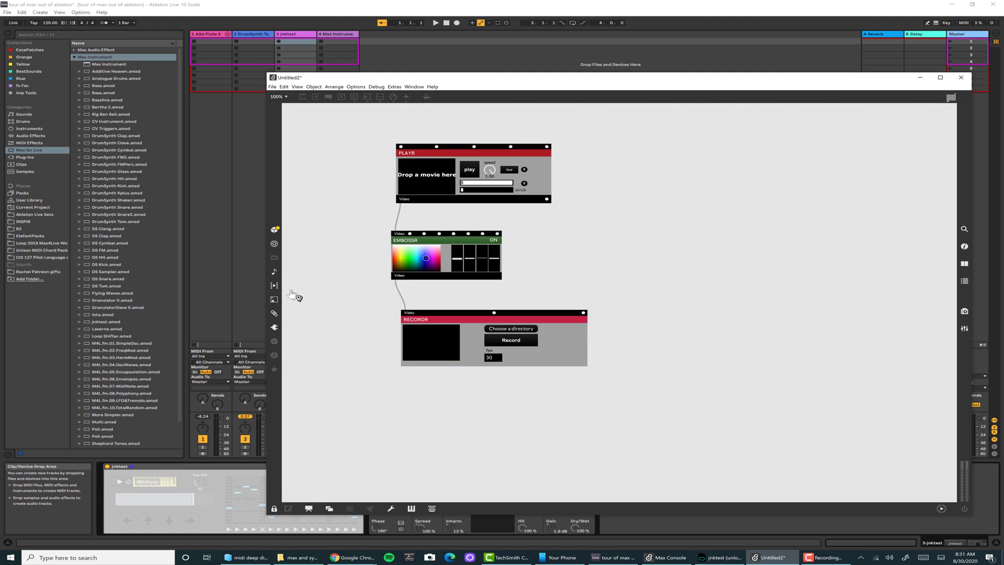
left_click(273, 289)
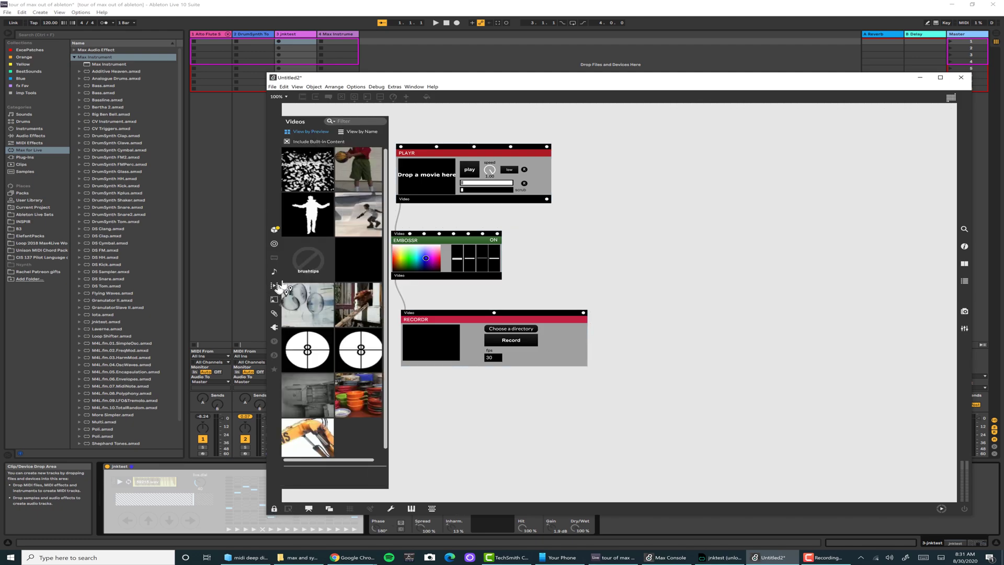
left_click_drag(308, 168, 417, 187)
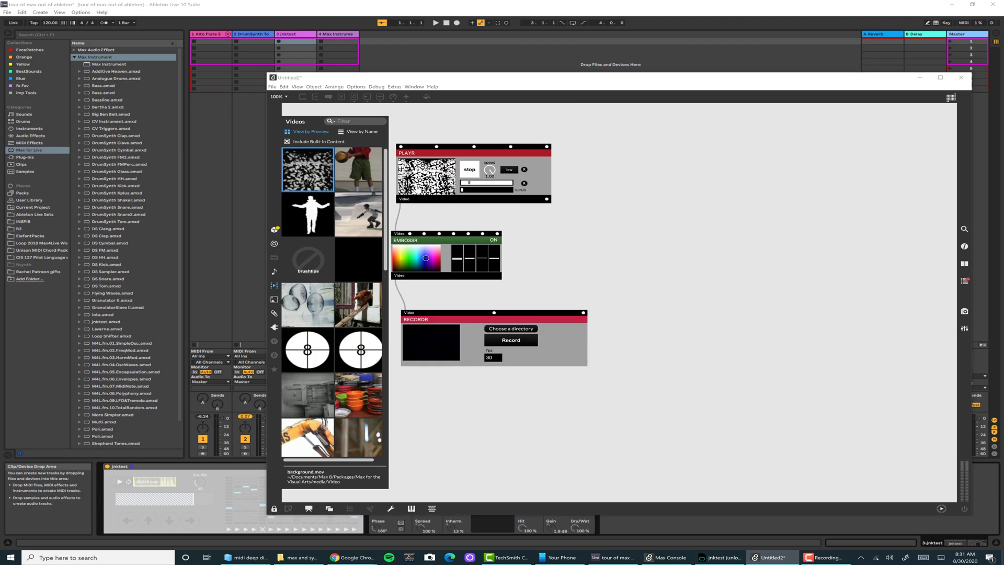
left_click(593, 252)
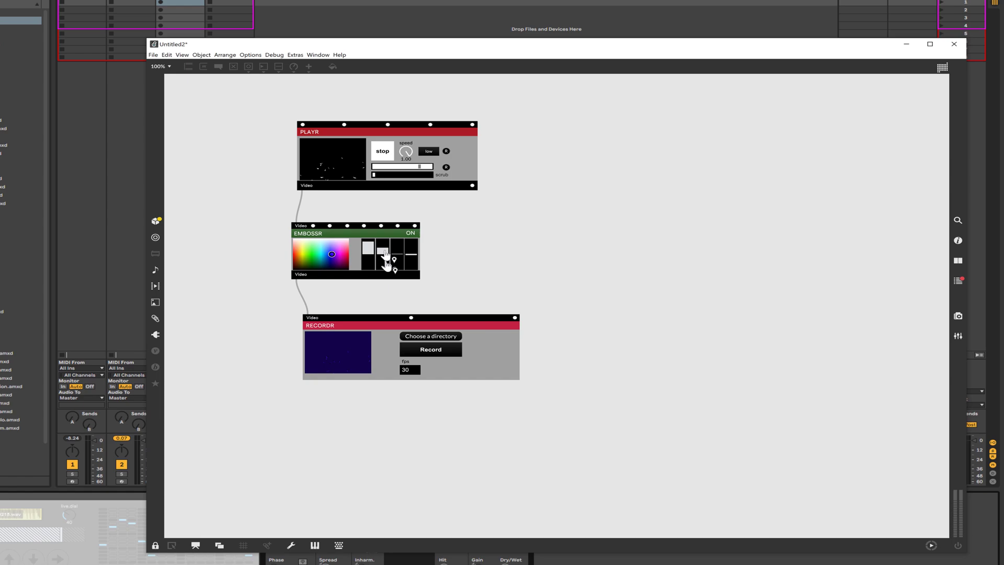
Step: Adjust the four EMBOSSR sliders and shift its colour selection from blue to green
left_click_drag(386, 261, 411, 273)
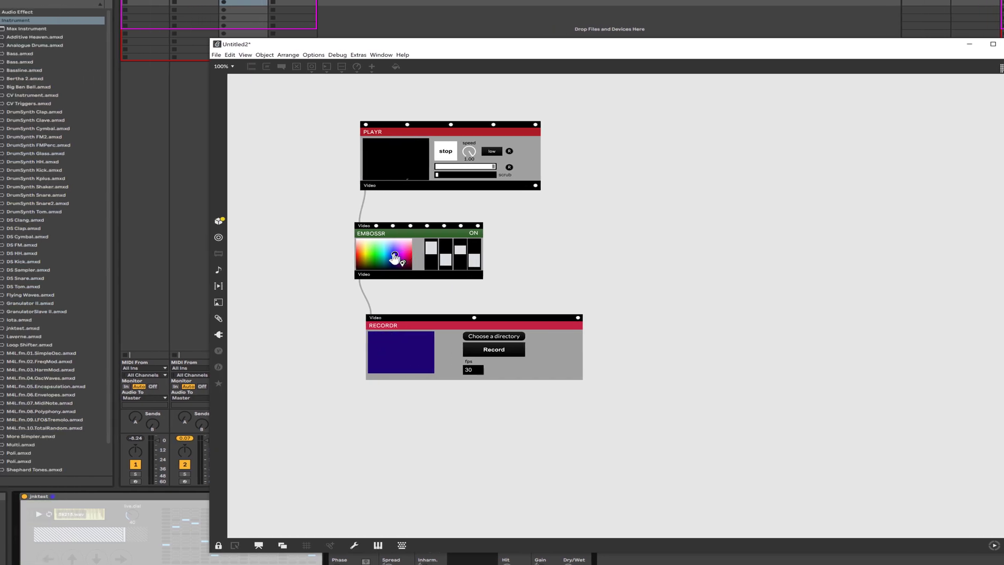
left_click_drag(347, 254, 322, 256)
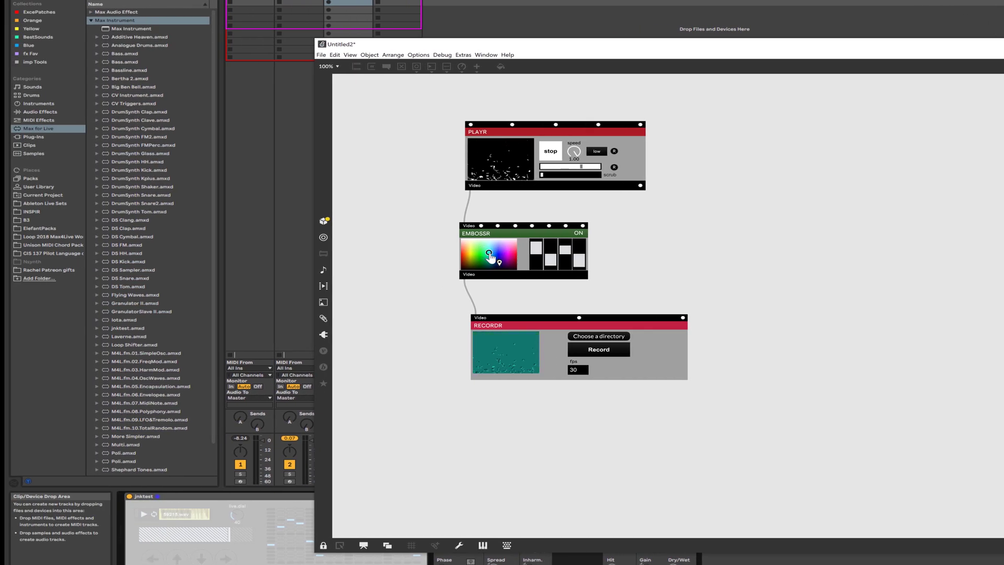
left_click_drag(489, 257, 486, 259)
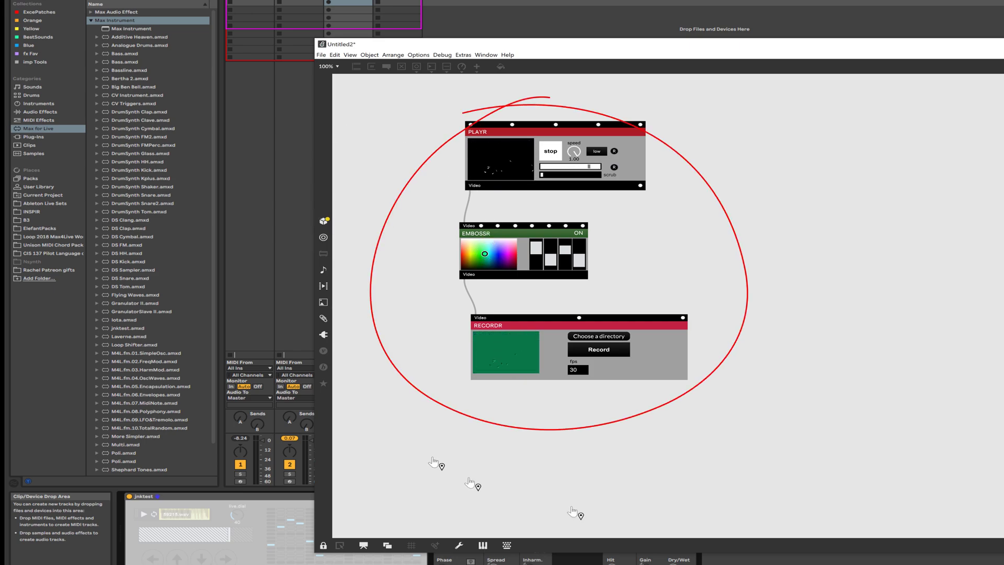
Step: Close the Vizzie patcher without saving its changes
mouse_move(509, 376)
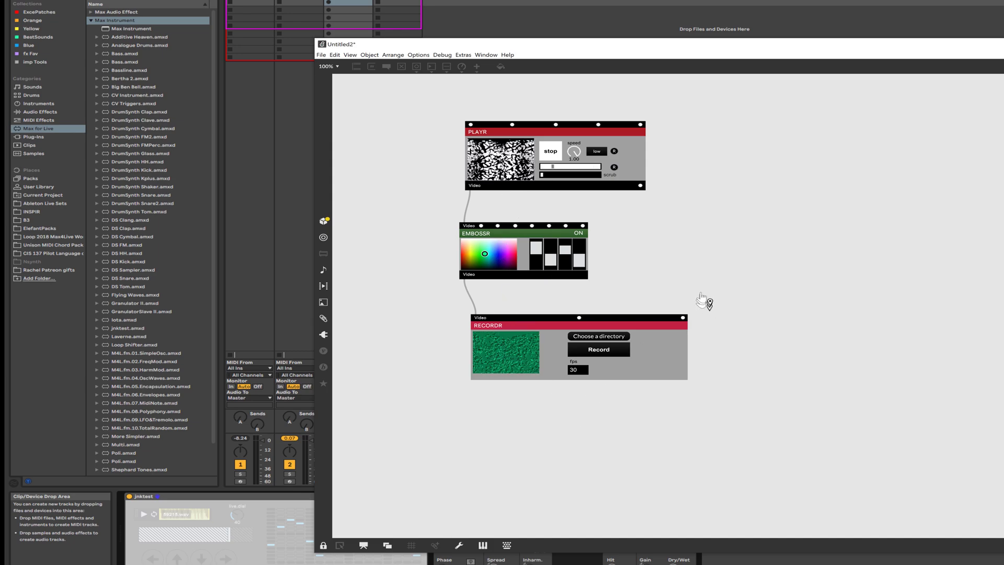
left_click(950, 44)
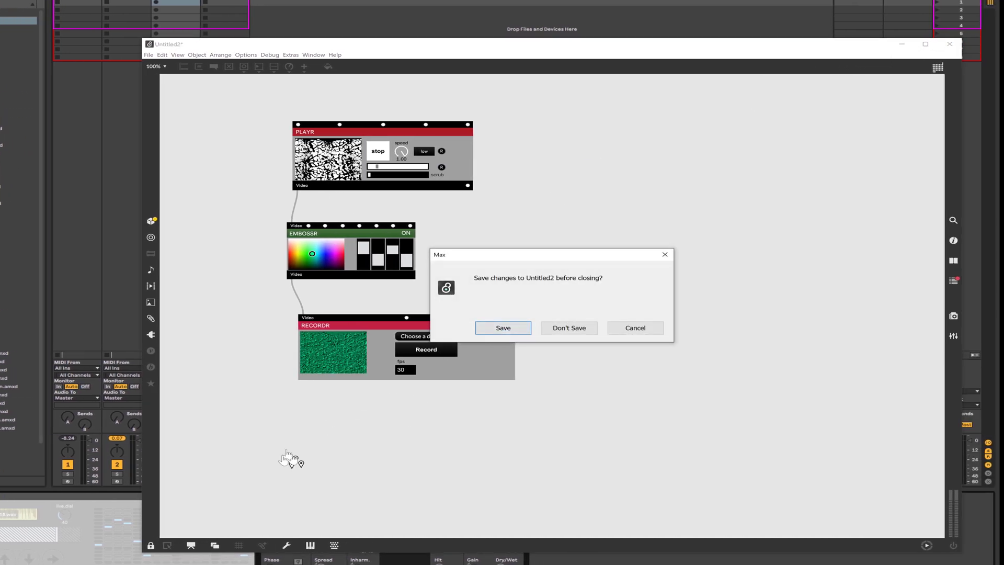
left_click(572, 330)
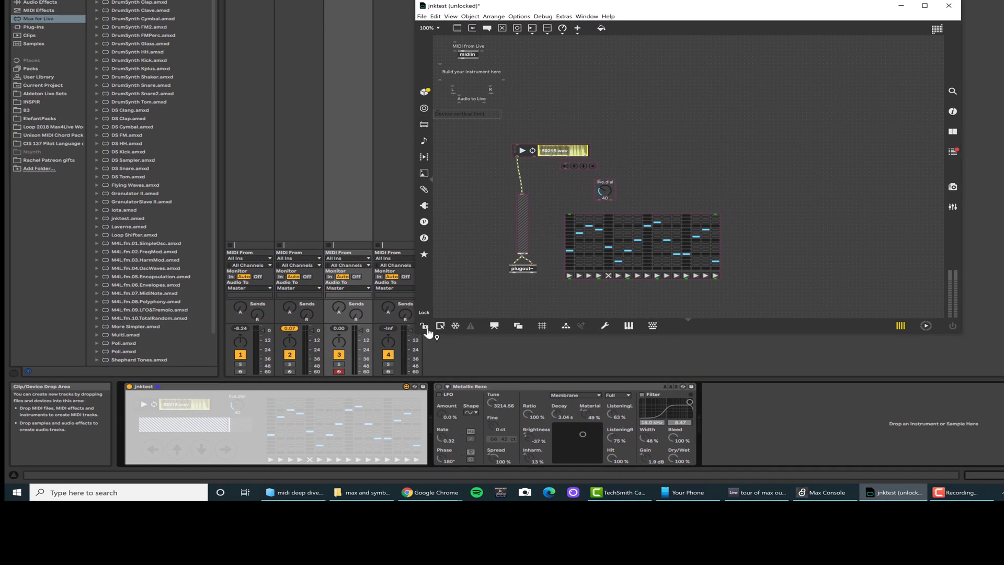
Step: Lock the jnktest patch in presentation view, and close its editor without saving the changes
left_click(315, 416)
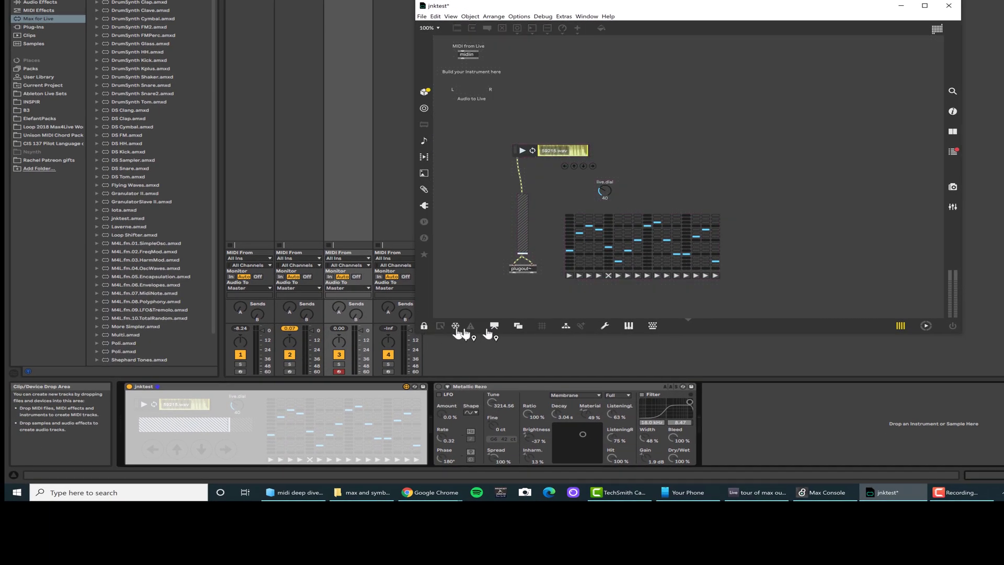
left_click(494, 326)
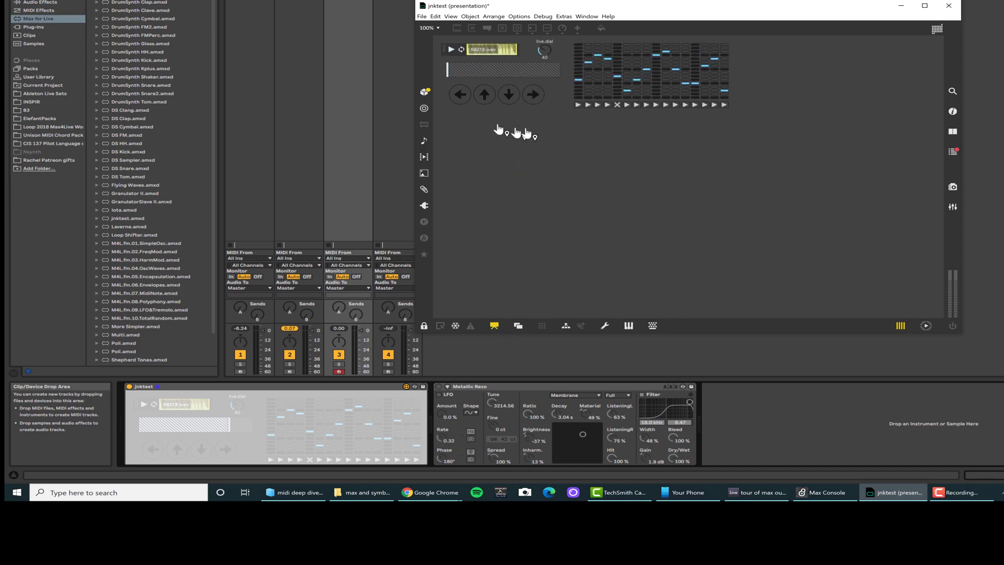
left_click(947, 8)
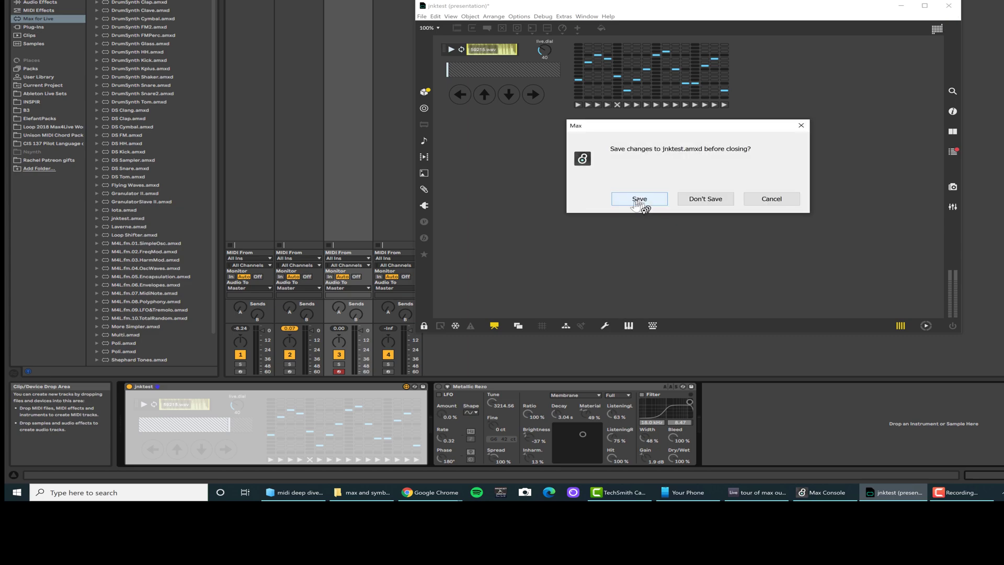
left_click(709, 202)
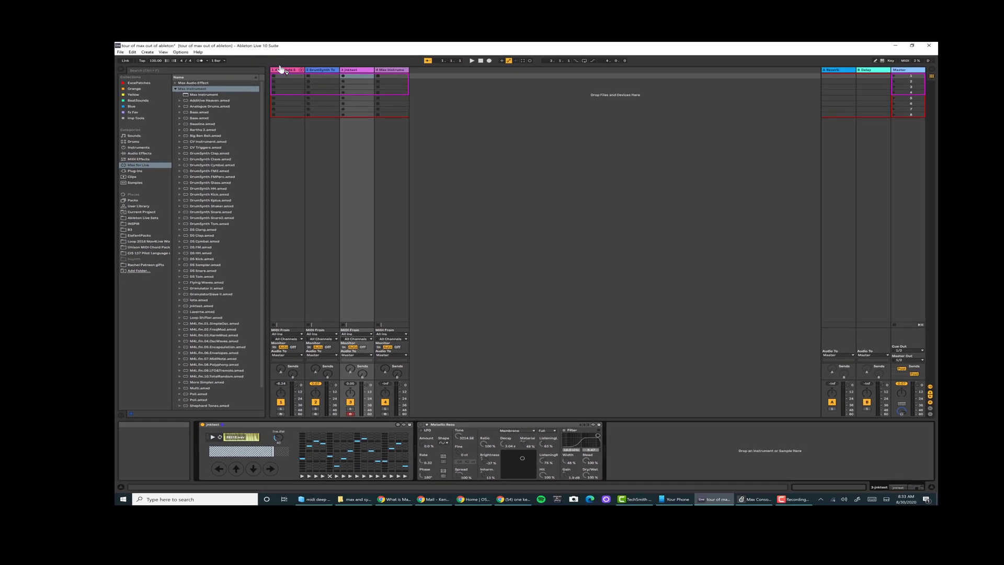
Step: Review the devices on the Alto Flute, DrumSynth Tom and Max Instrument tracks
left_click(284, 72)
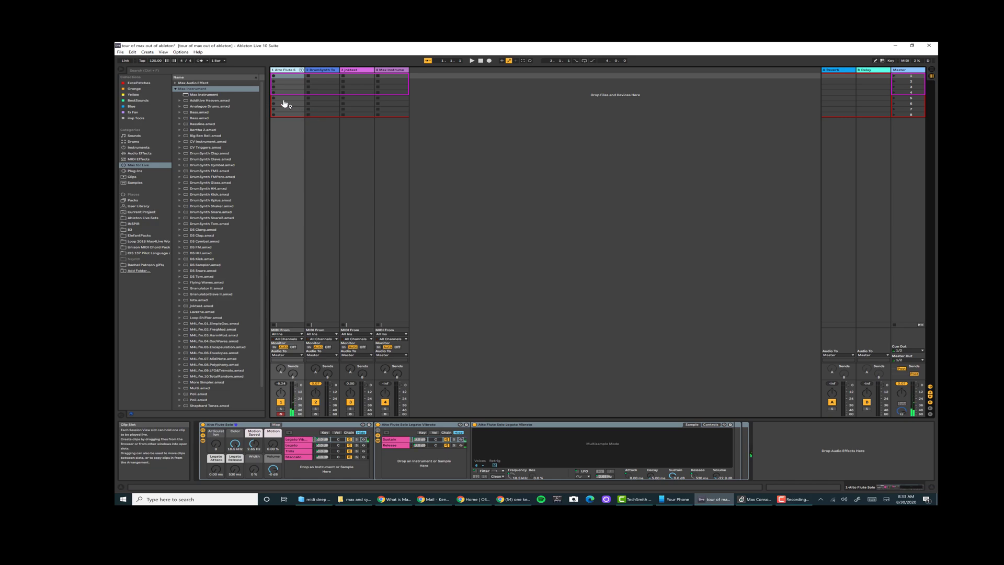
left_click(313, 72)
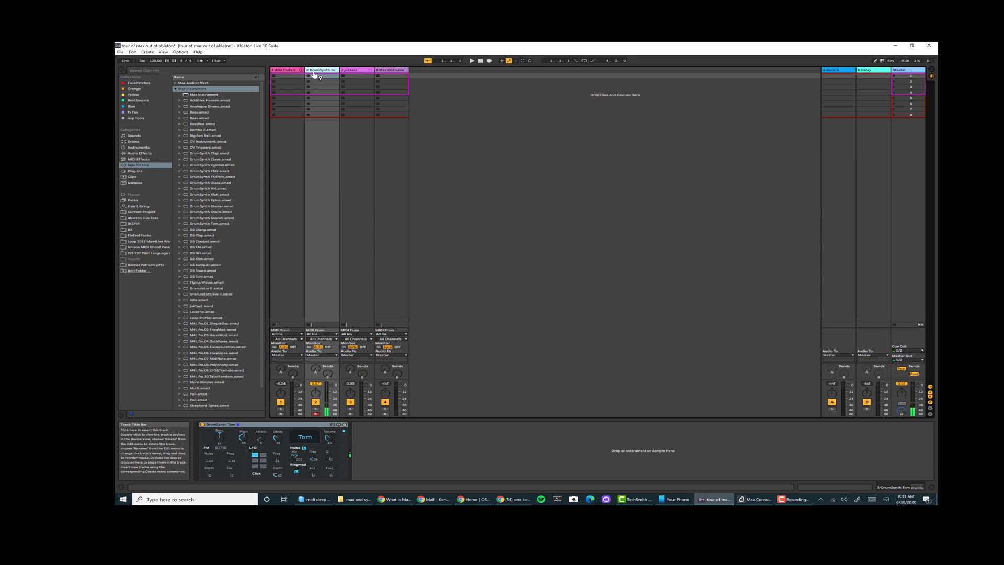
left_click(389, 73)
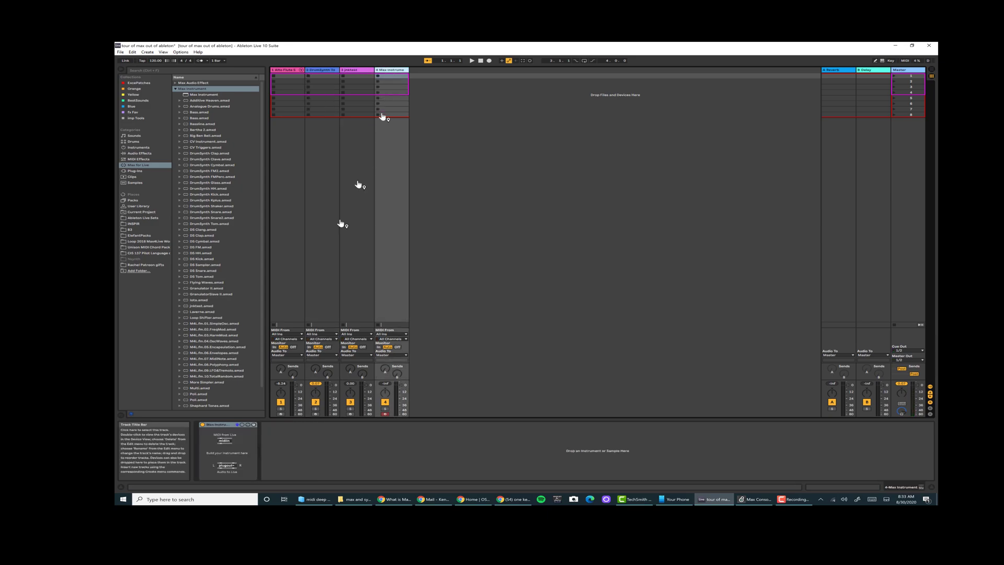
Step: Create and enlarge a blank patcher from the Max Instrument's editor, and close both the patcher and the editor
left_click(241, 424)
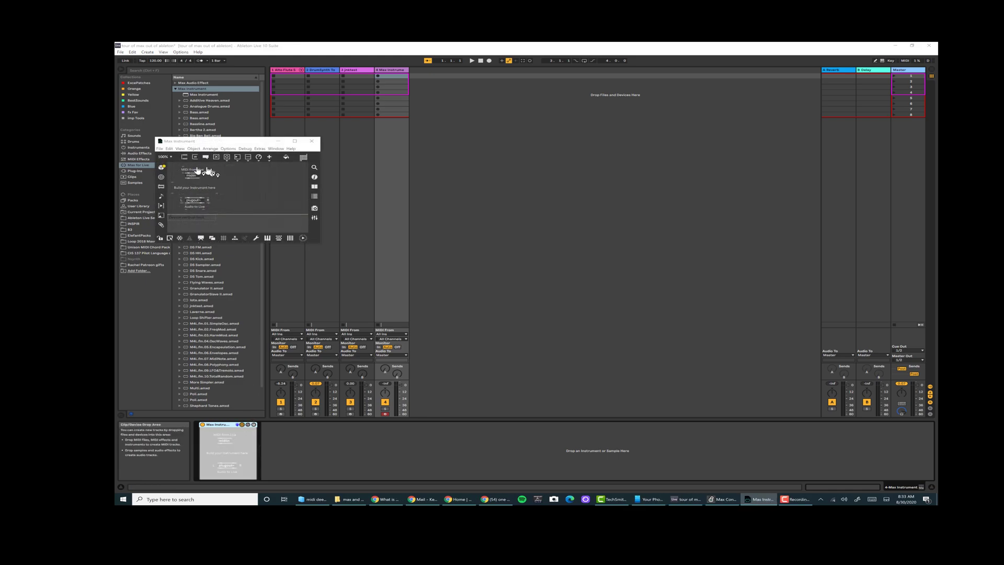
left_click(160, 149)
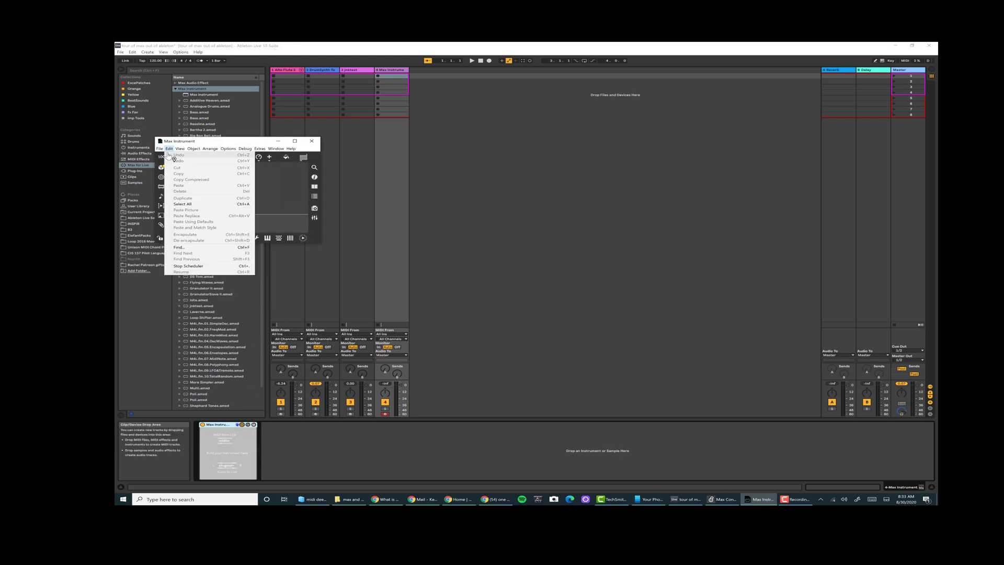
left_click(163, 155)
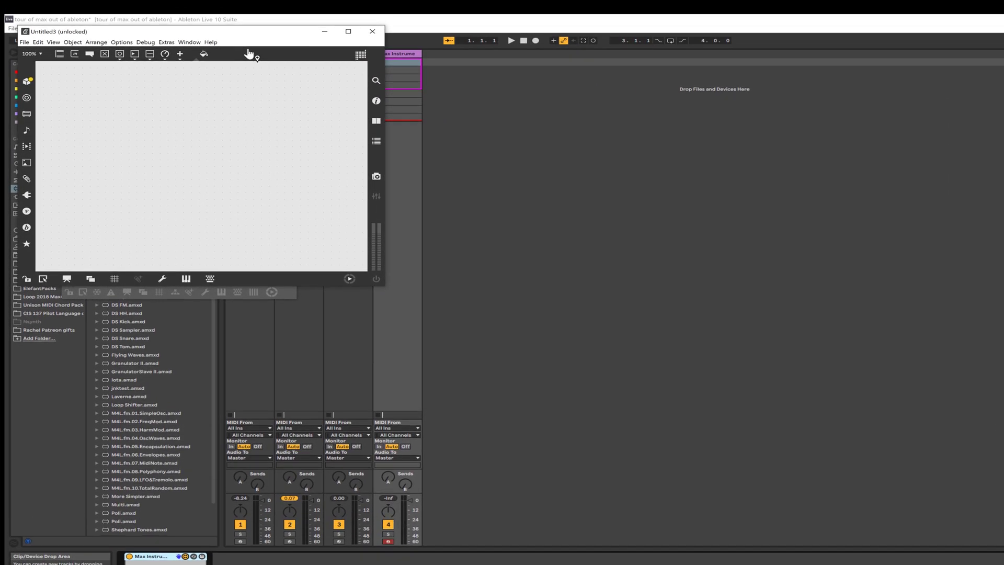
left_click_drag(248, 31, 562, 209)
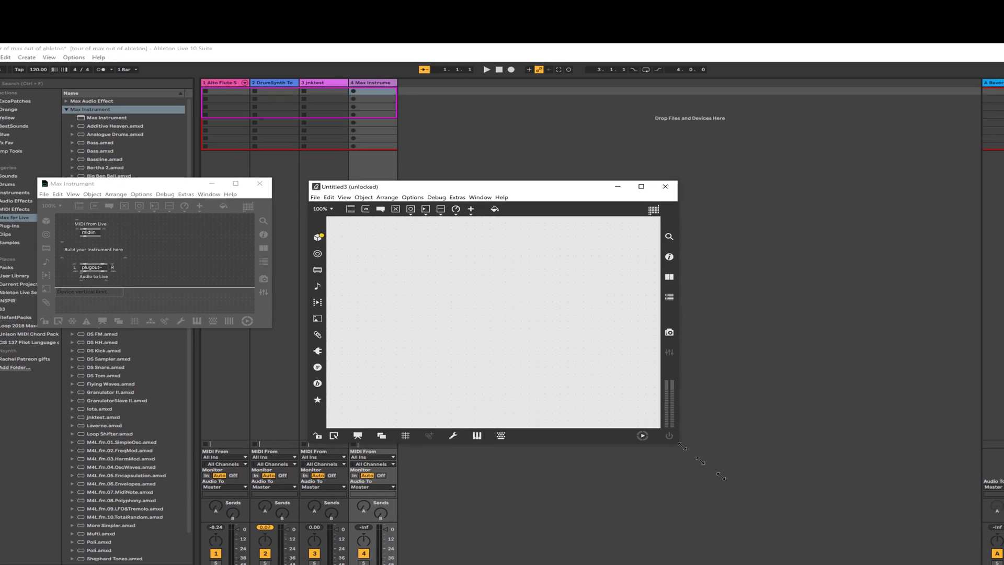
left_click_drag(700, 463, 1003, 564)
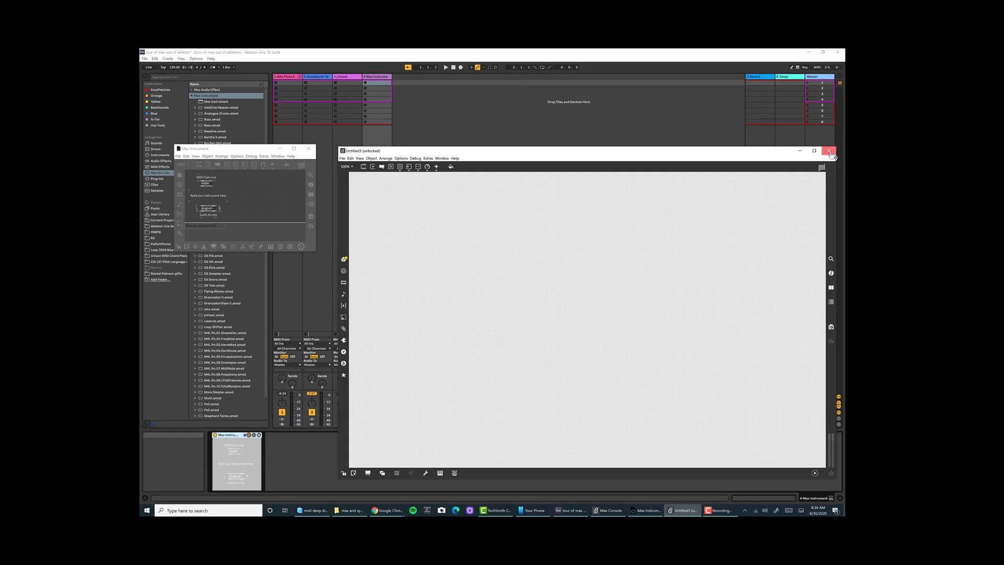
left_click(829, 151)
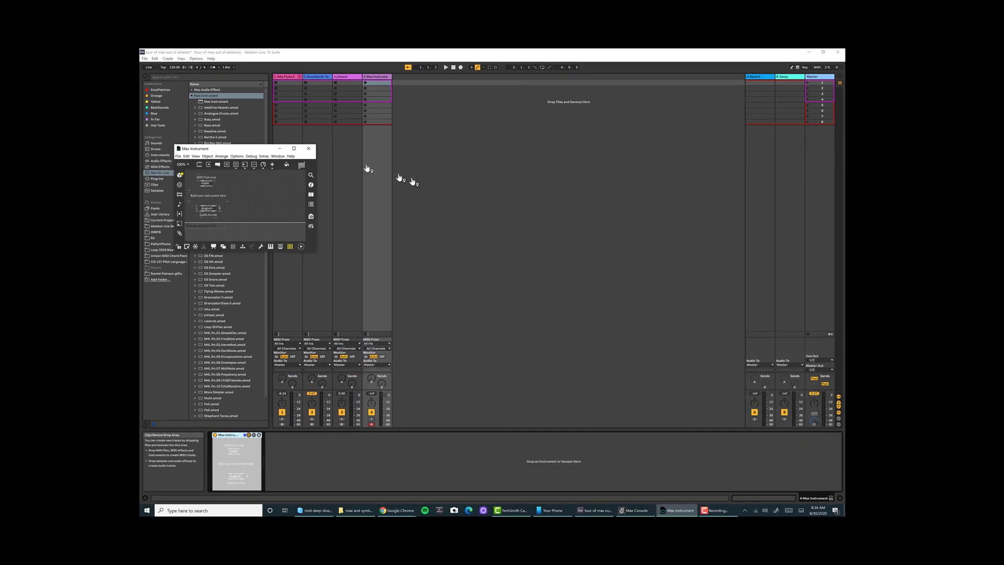
left_click(308, 150)
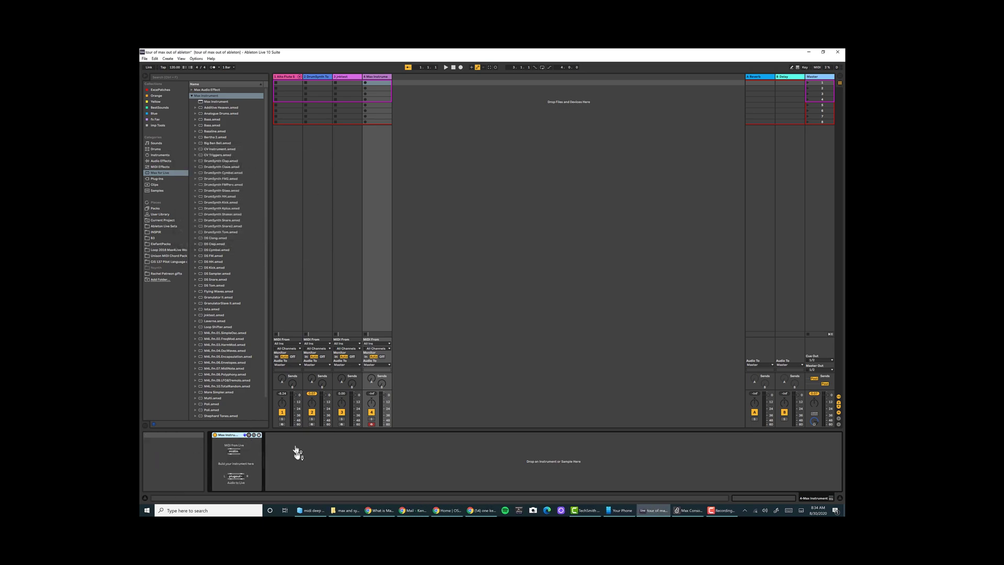